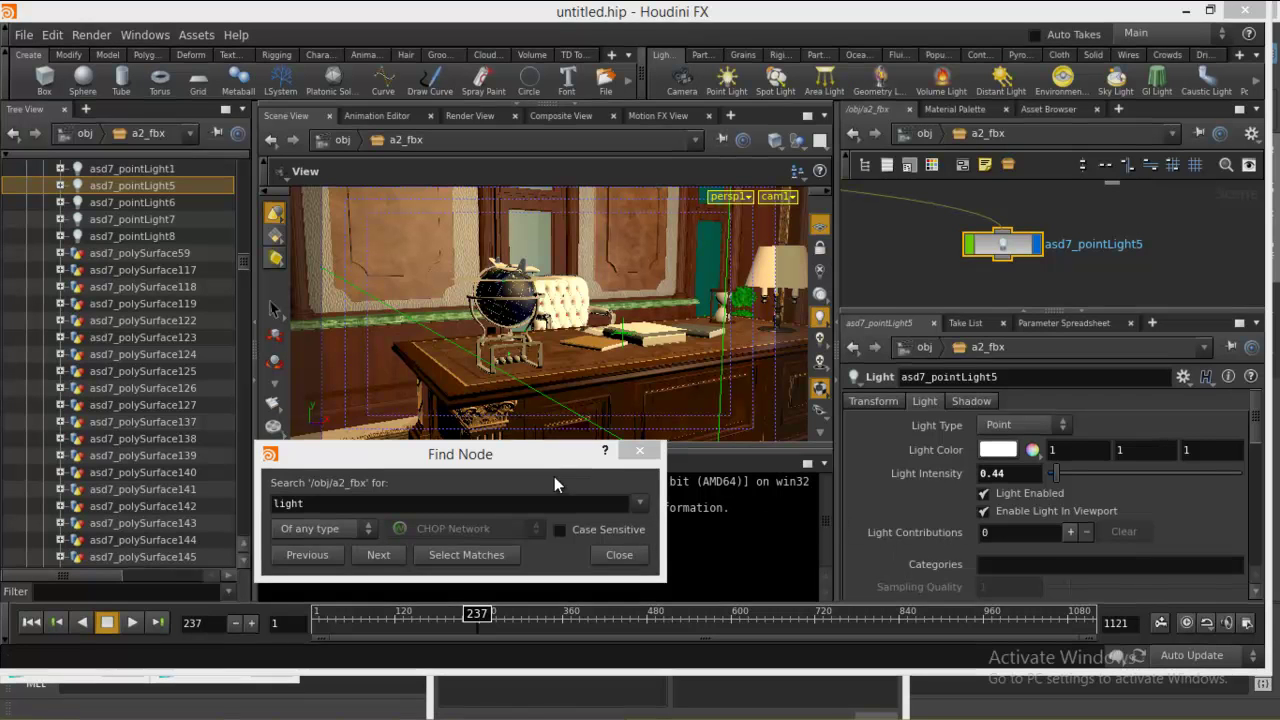
Step: Move the node search window off the scene and nudge asd7_pointLight5's intensity slightly
mouse_move(520, 459)
left_mouse_down()
mouse_move(528, 345)
mouse_move(436, 339)
left_mouse_up()
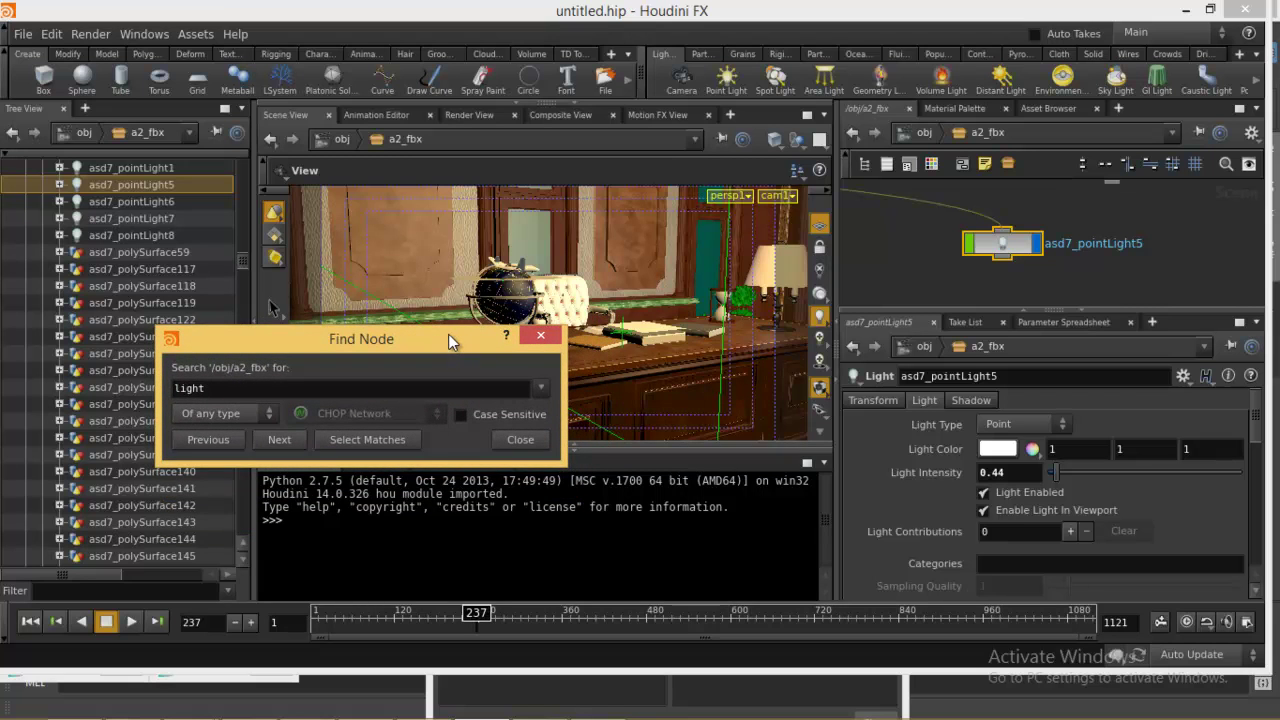
left_click_drag(428, 345, 519, 361)
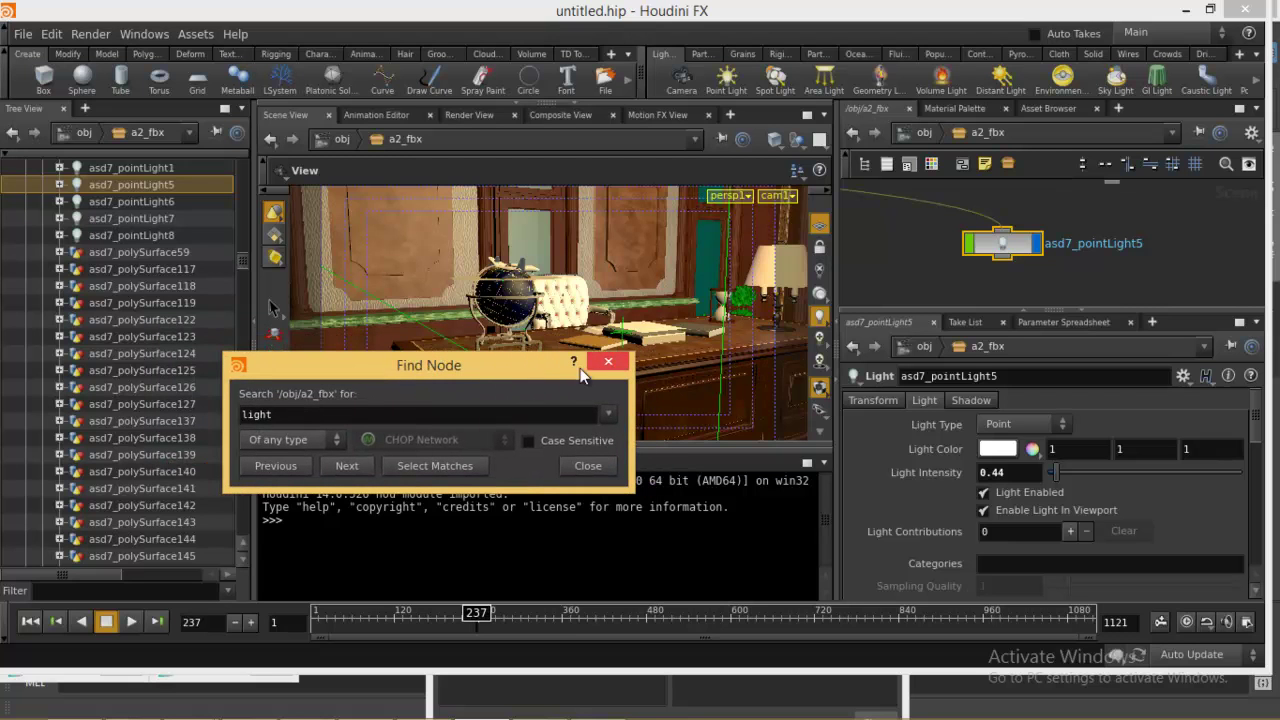
mouse_move(516, 367)
left_mouse_down()
mouse_move(575, 299)
mouse_move(587, 313)
left_mouse_up()
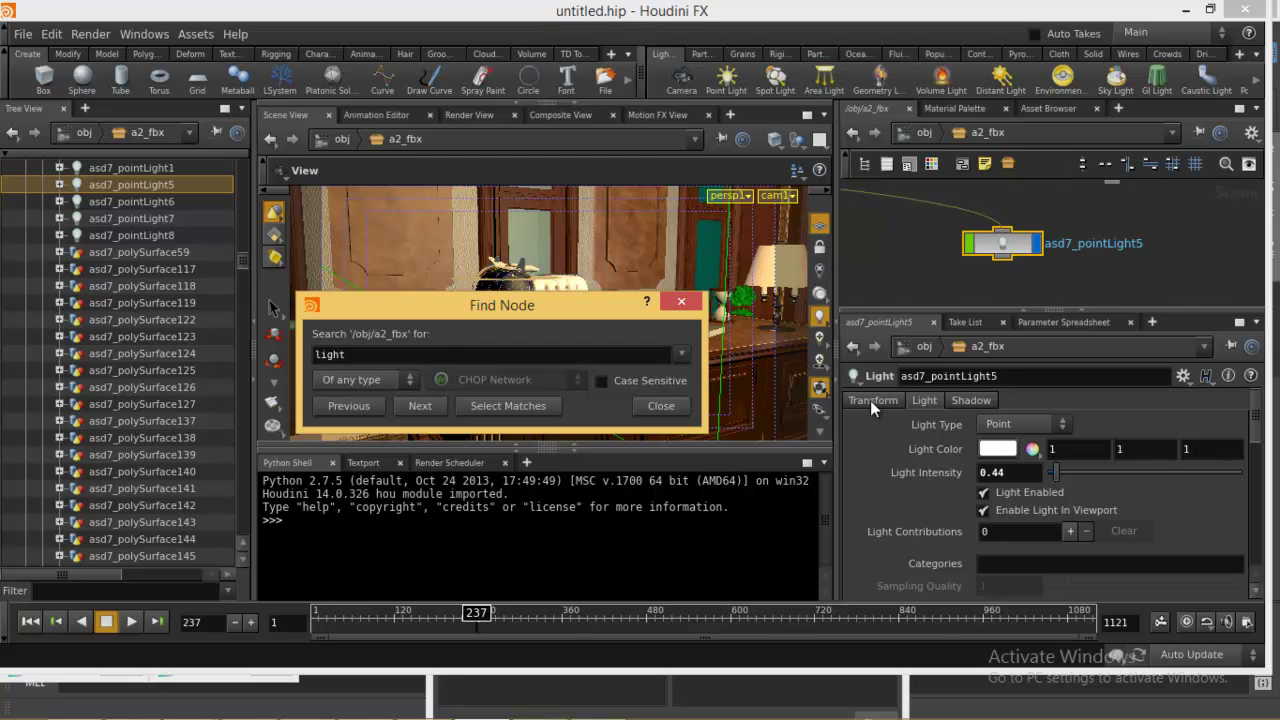
left_click_drag(590, 306, 453, 424)
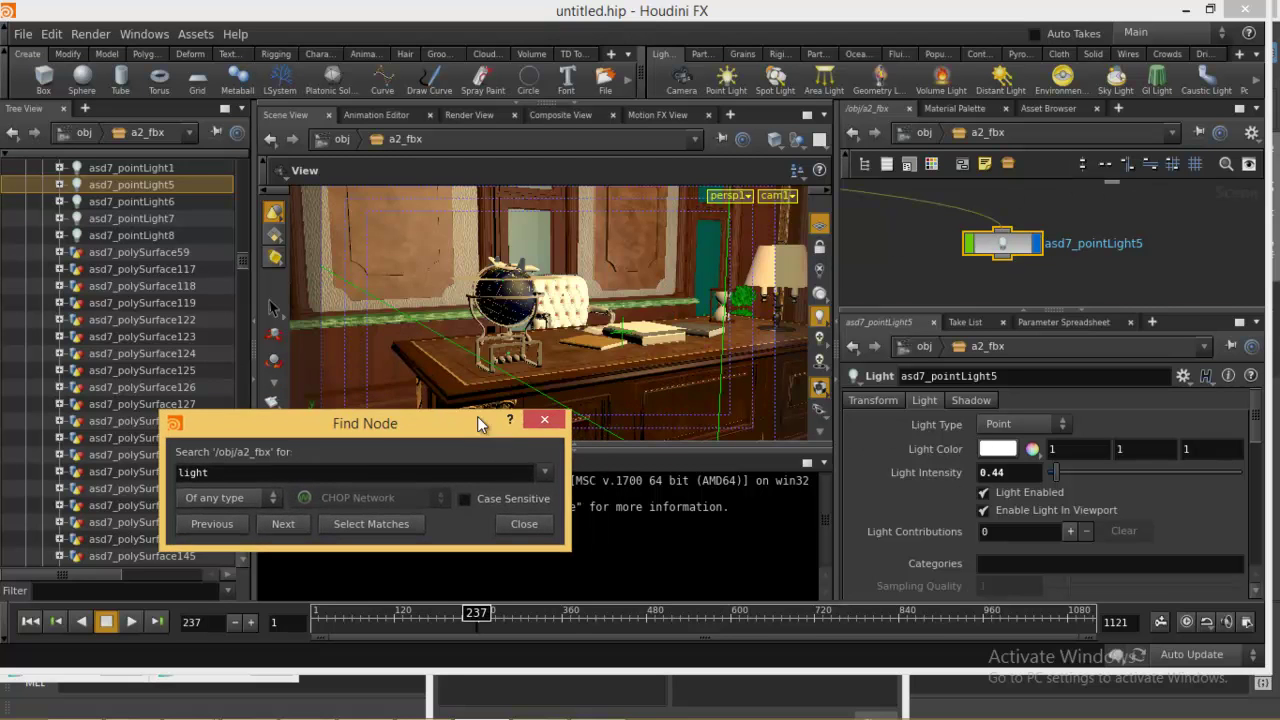
left_click_drag(1061, 471, 1058, 471)
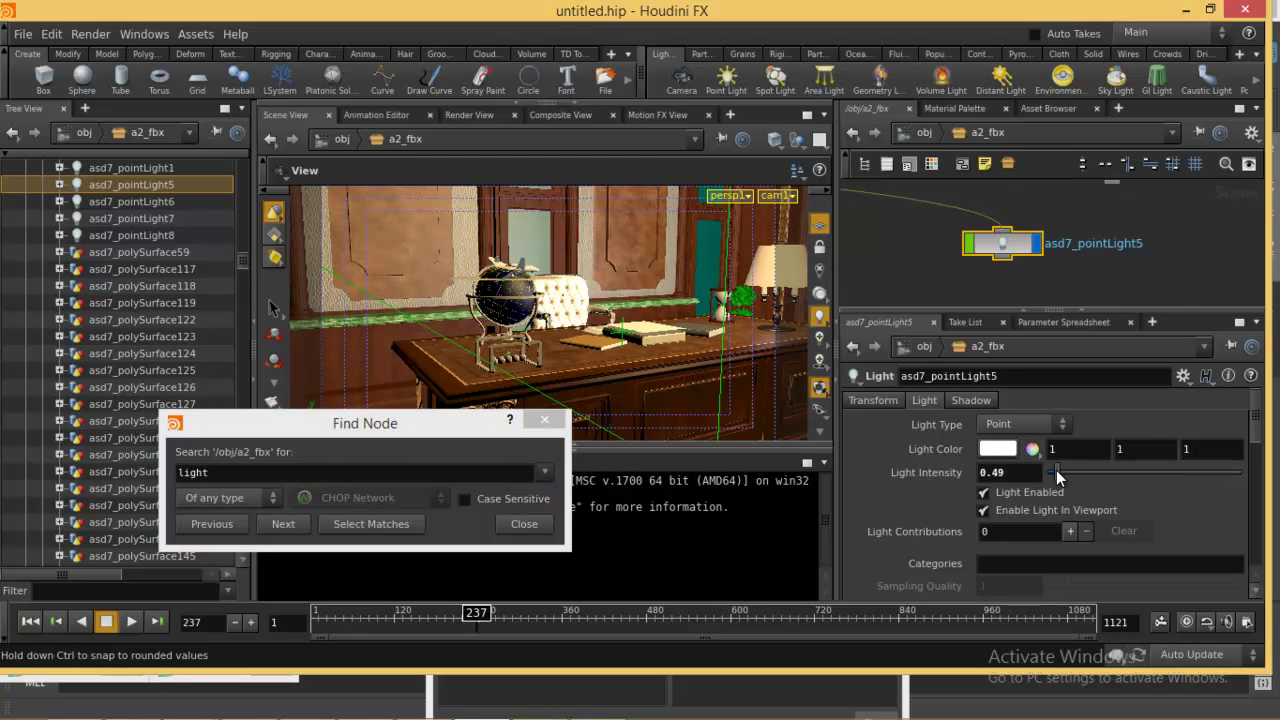
Step: Tint asd7_pointLight8's light colour dark orange (0.5, 0.25, 0), then advance to asd7_pointLight1
left_click(284, 523)
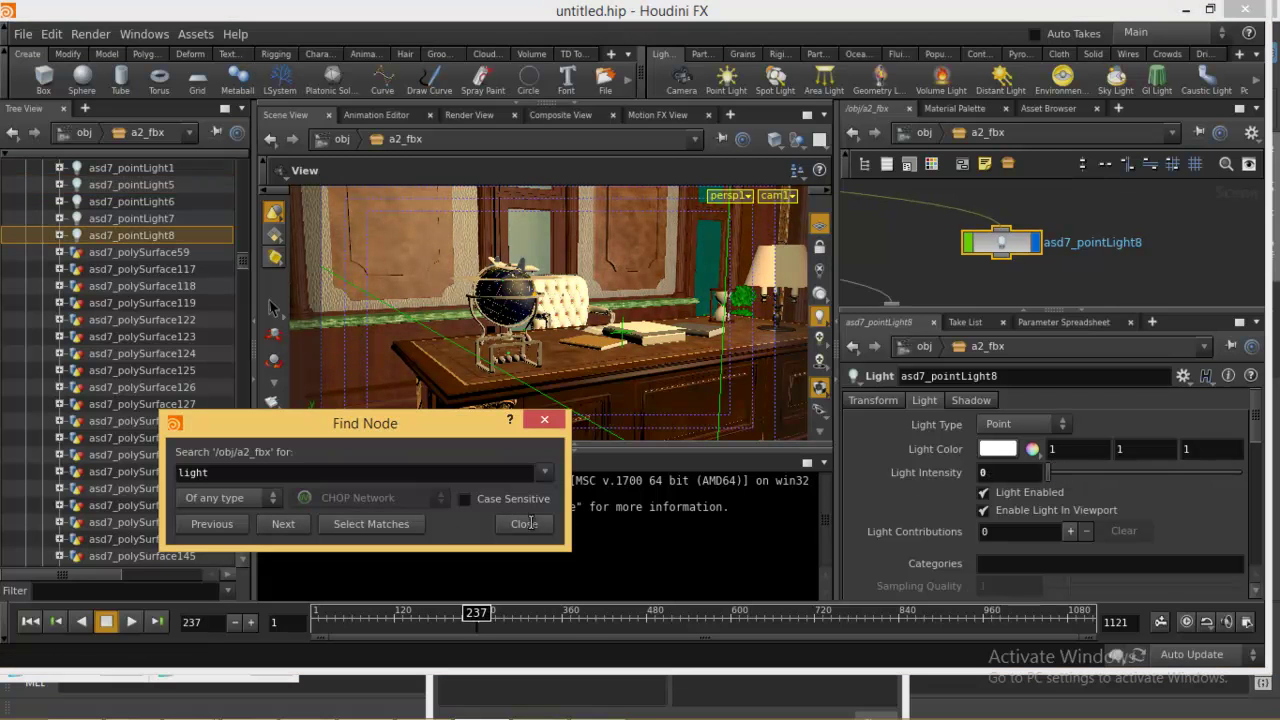
left_click_drag(1047, 473, 1043, 478)
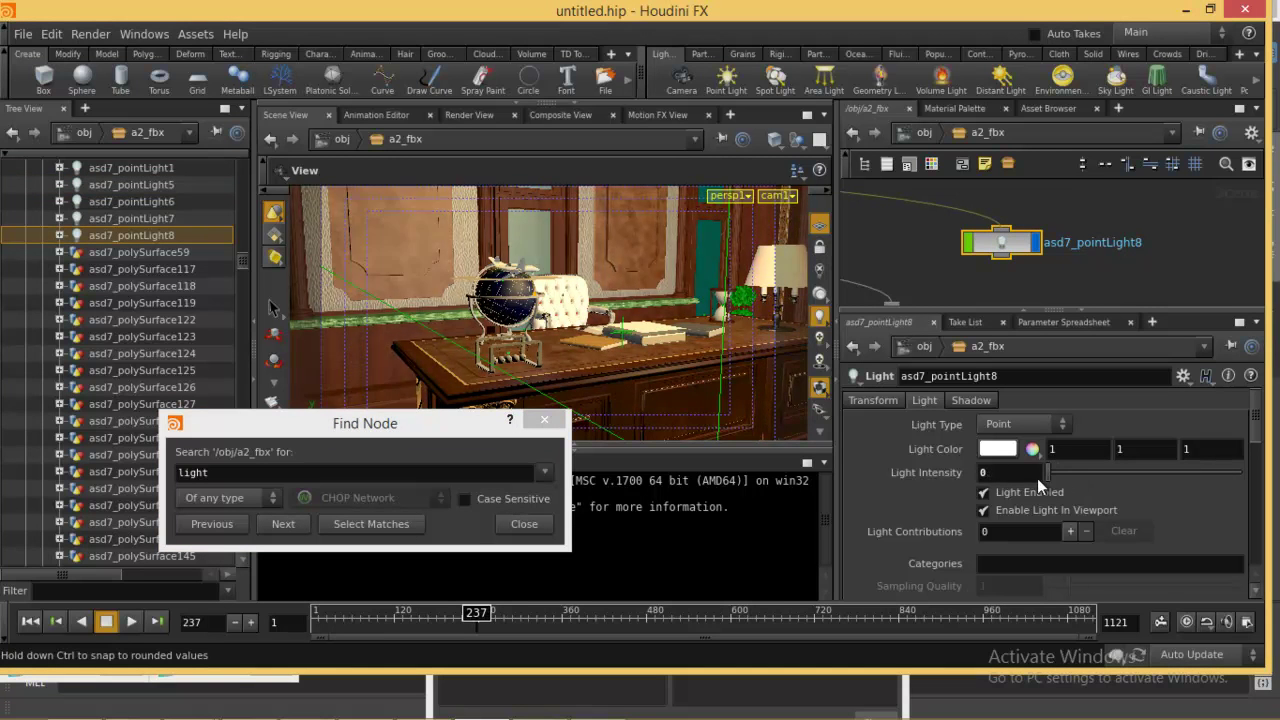
left_click(997, 449)
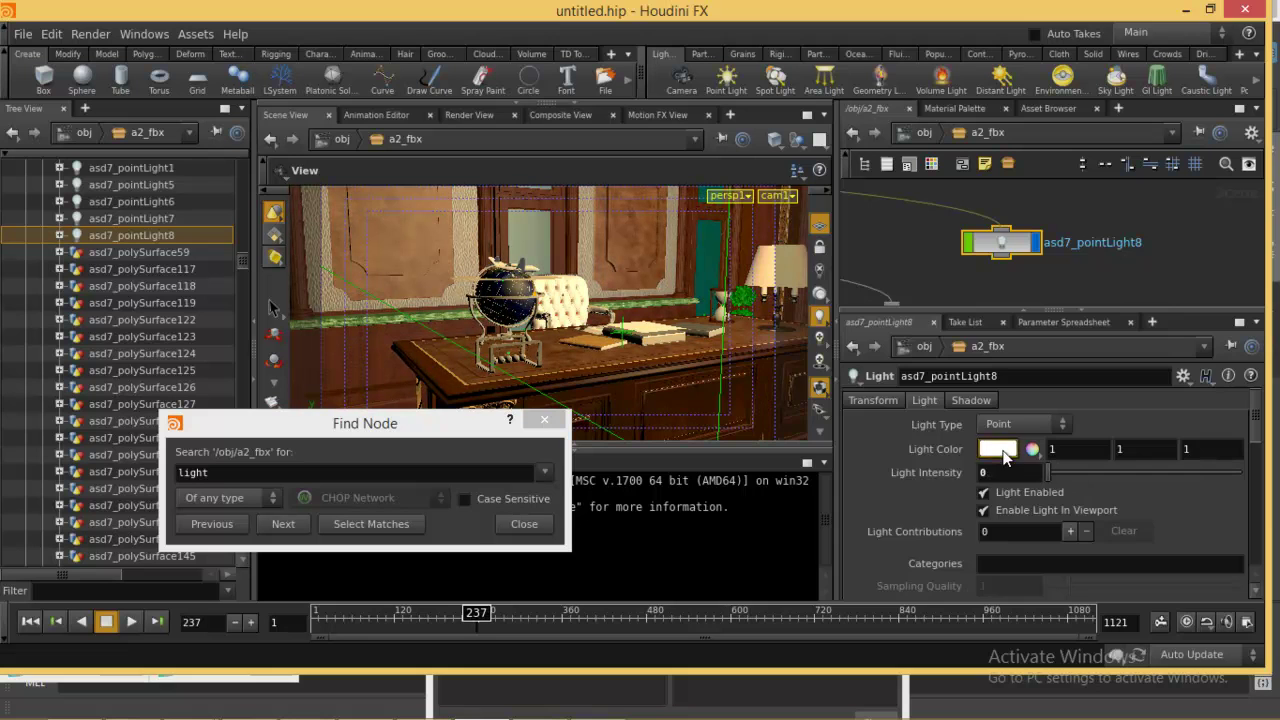
left_click(985, 338)
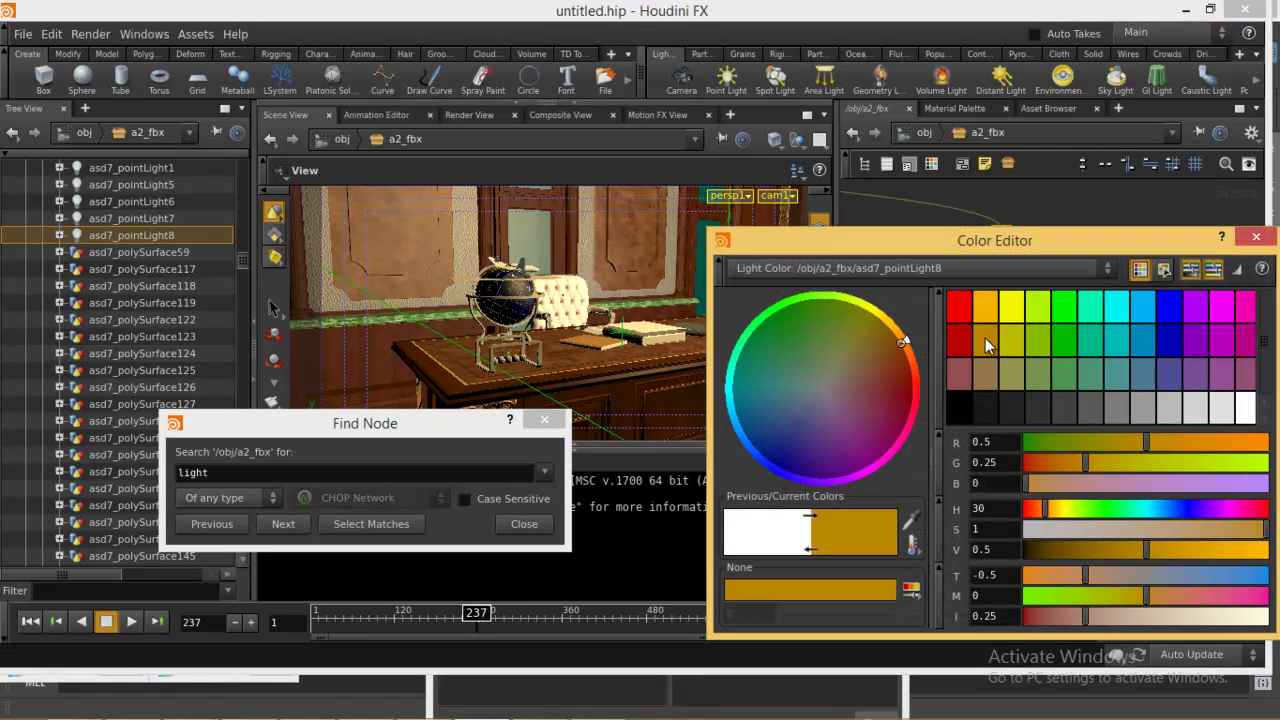
left_click_drag(1175, 245, 1082, 214)
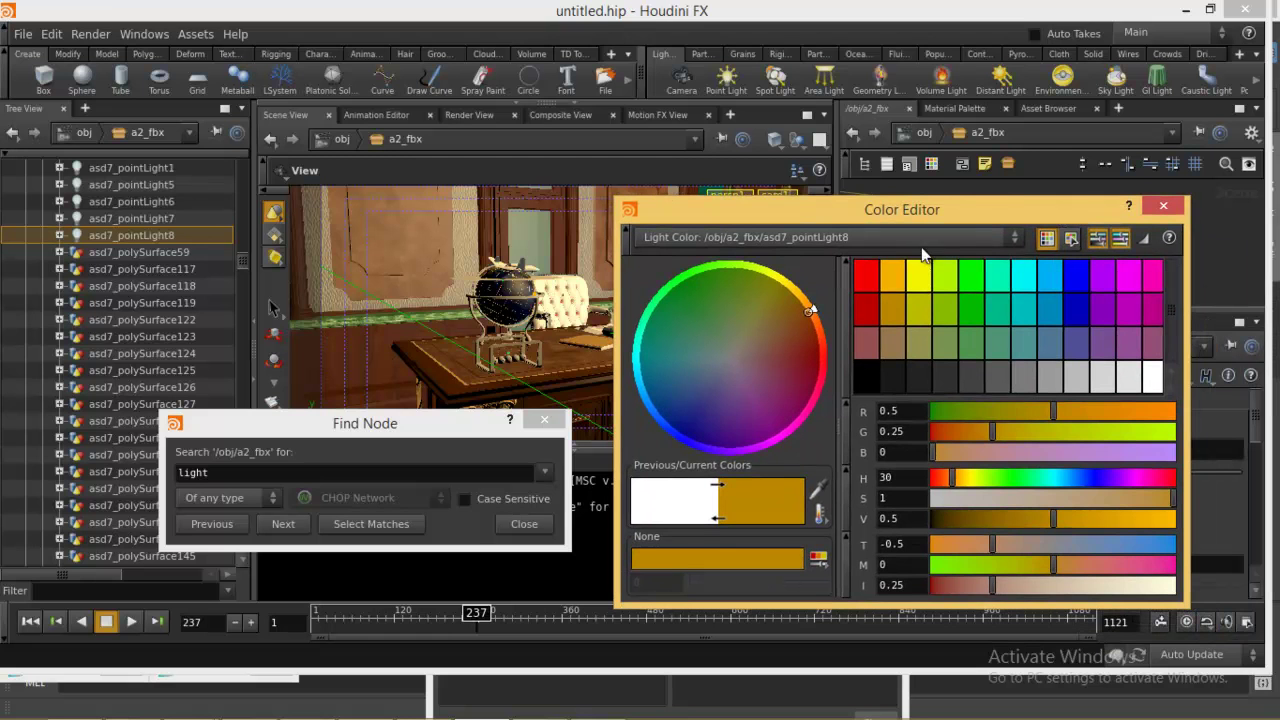
left_click(1163, 205)
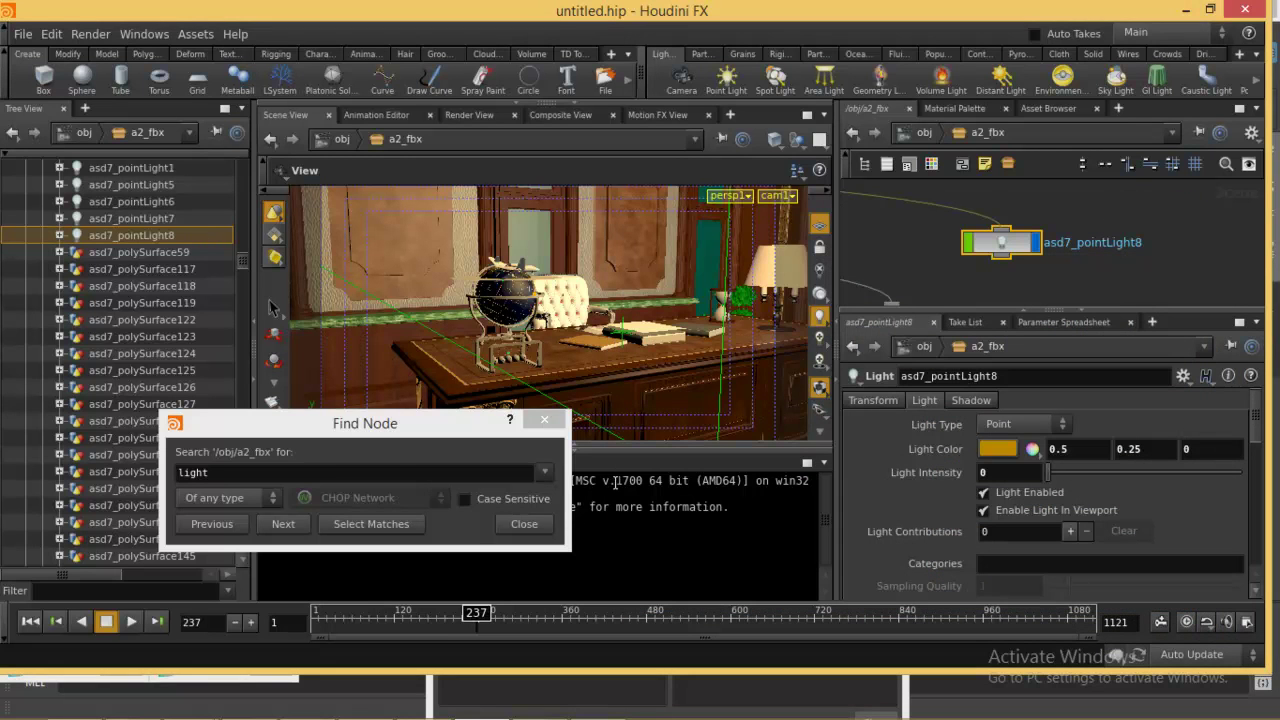
left_click(283, 524)
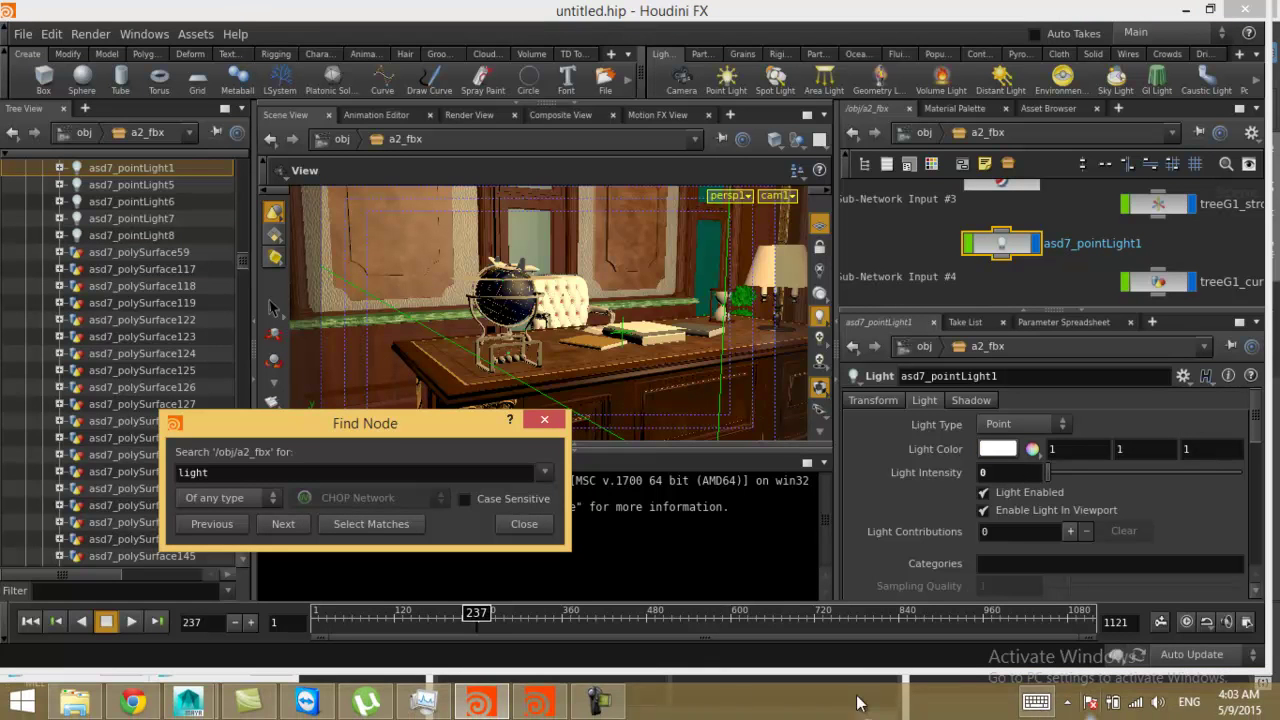
Step: Raise asd7_pointLight1's light intensity to 1.7
left_click(1038, 700)
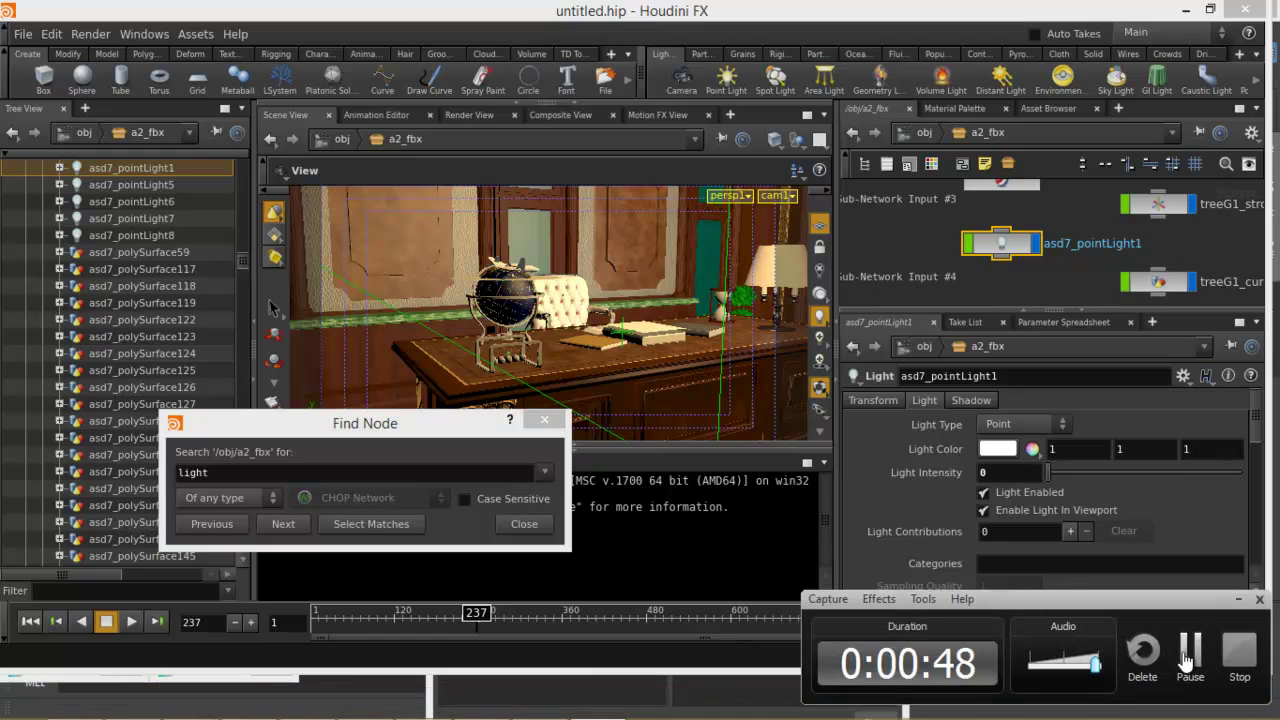
left_click(867, 506)
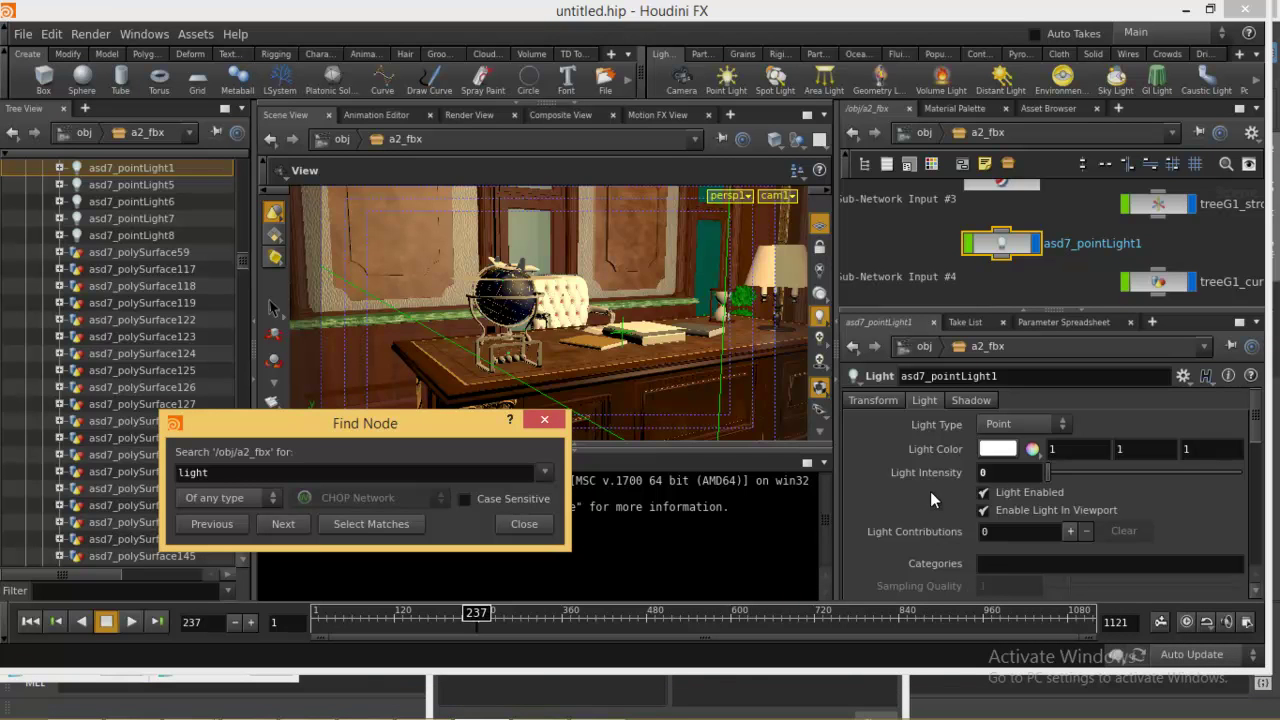
left_click_drag(1050, 472, 1079, 469)
Step: Try green, dark orange and red, then settle on olive yellow (0.5, 0.5, 0) for asd7_pointLight1
left_click(998, 450)
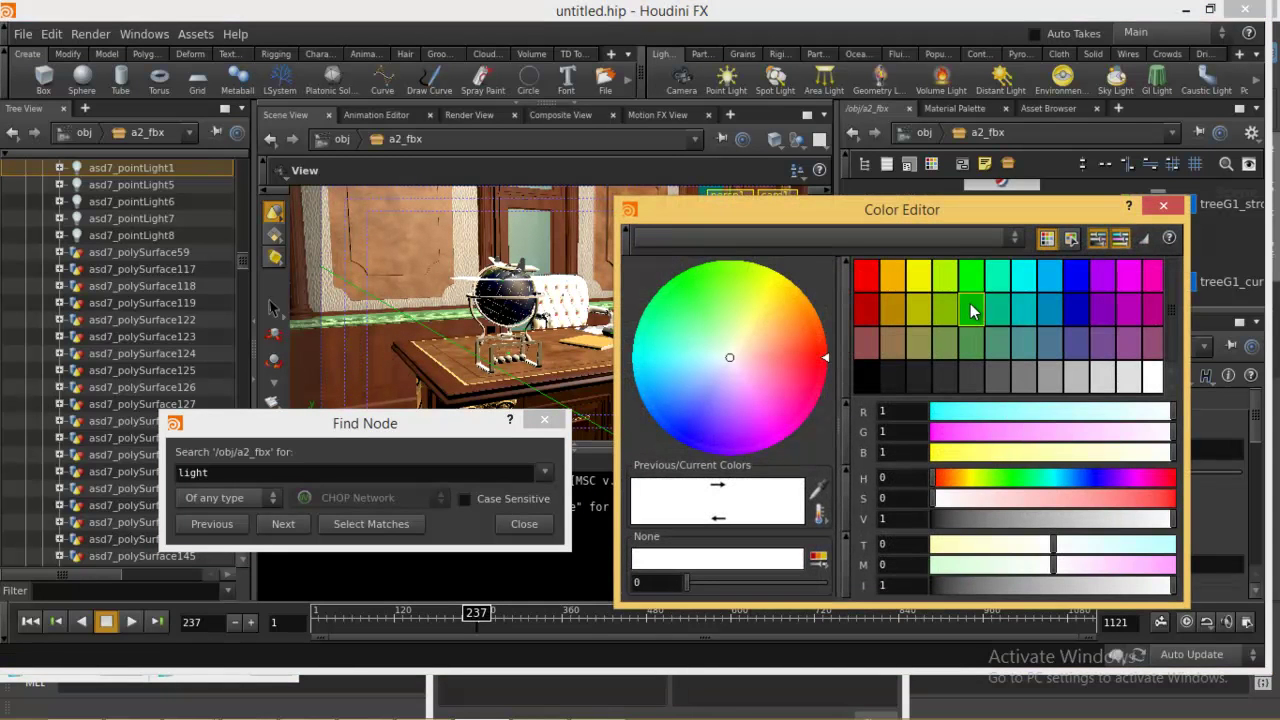
left_click(970, 303)
left_click(887, 306)
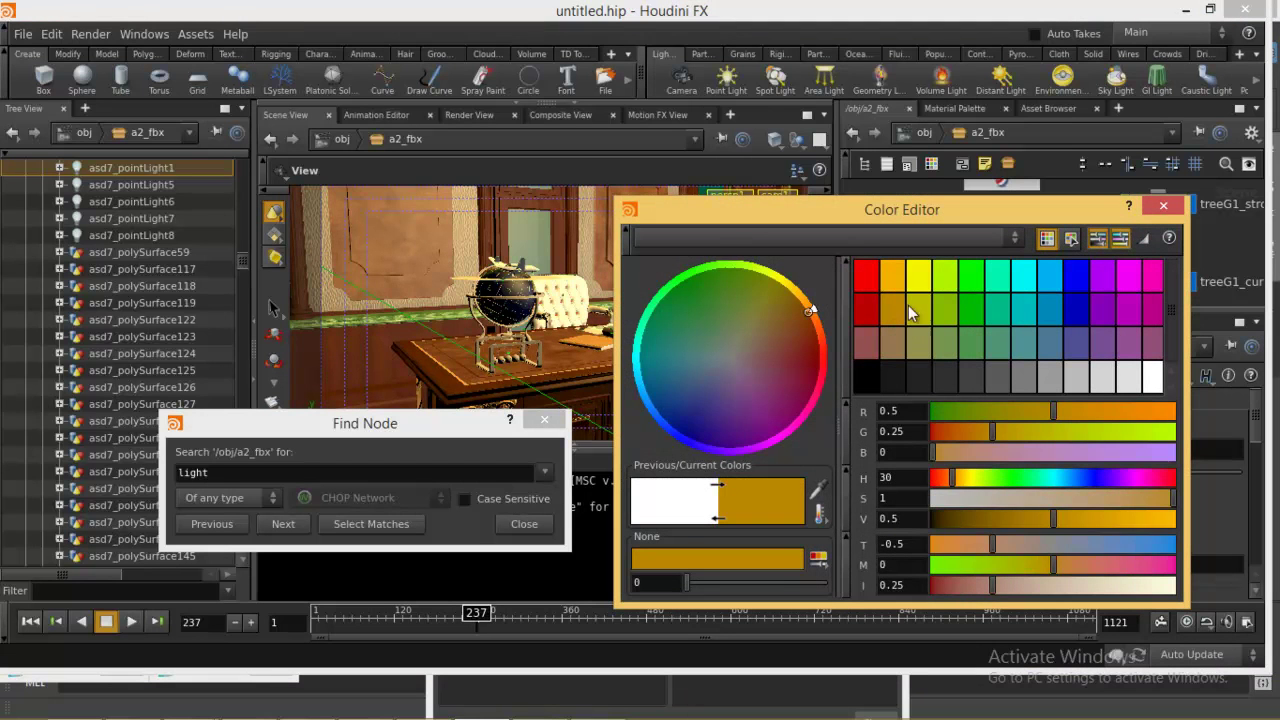
left_click(866, 280)
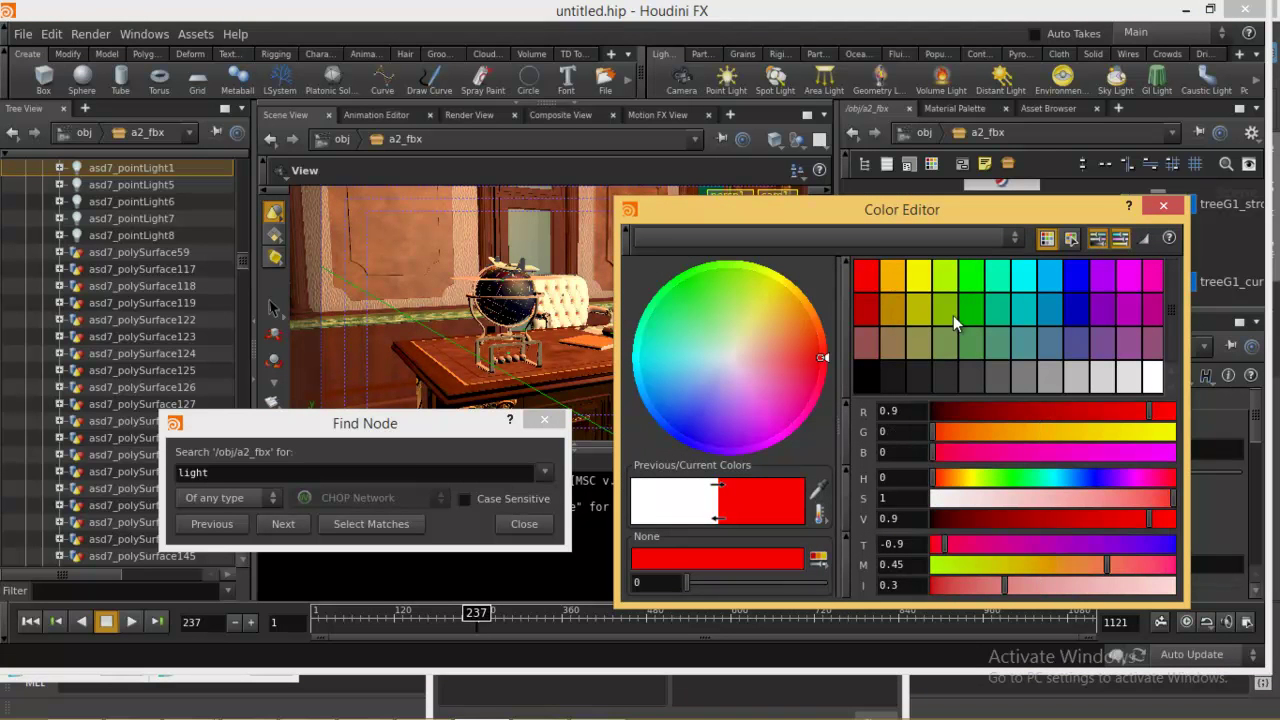
left_click(891, 310)
left_click(913, 309)
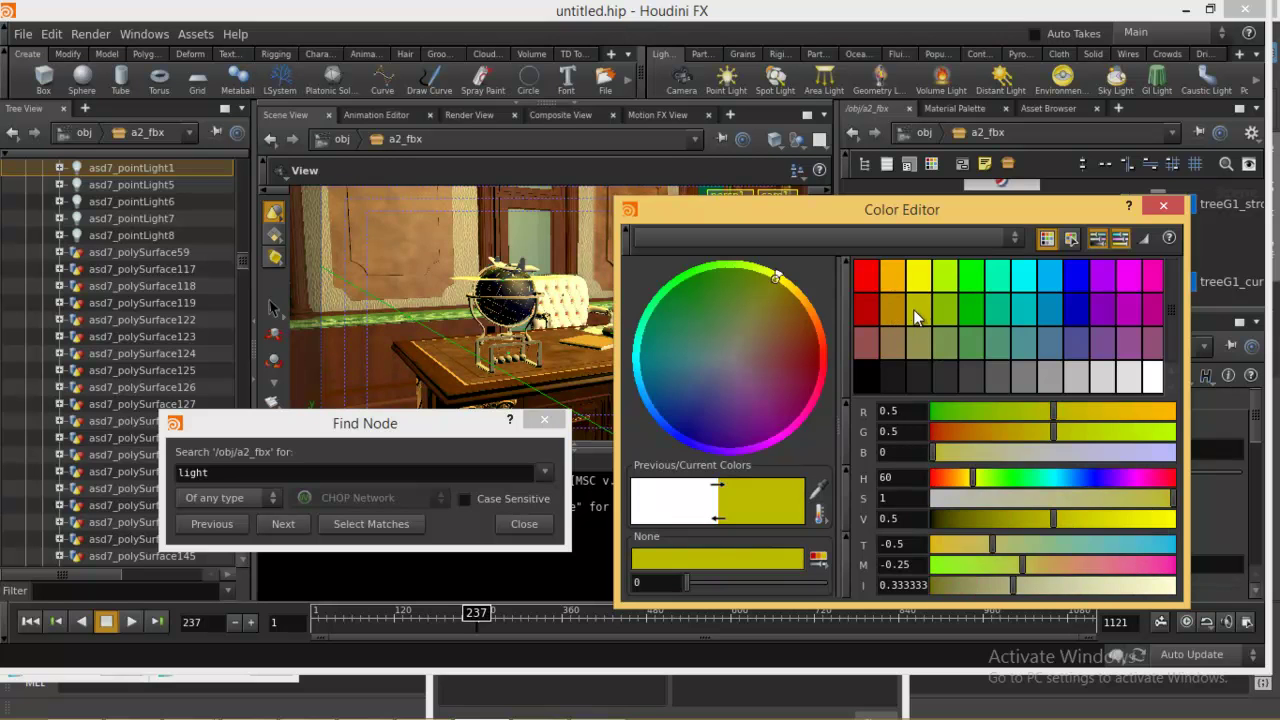
left_click(1163, 205)
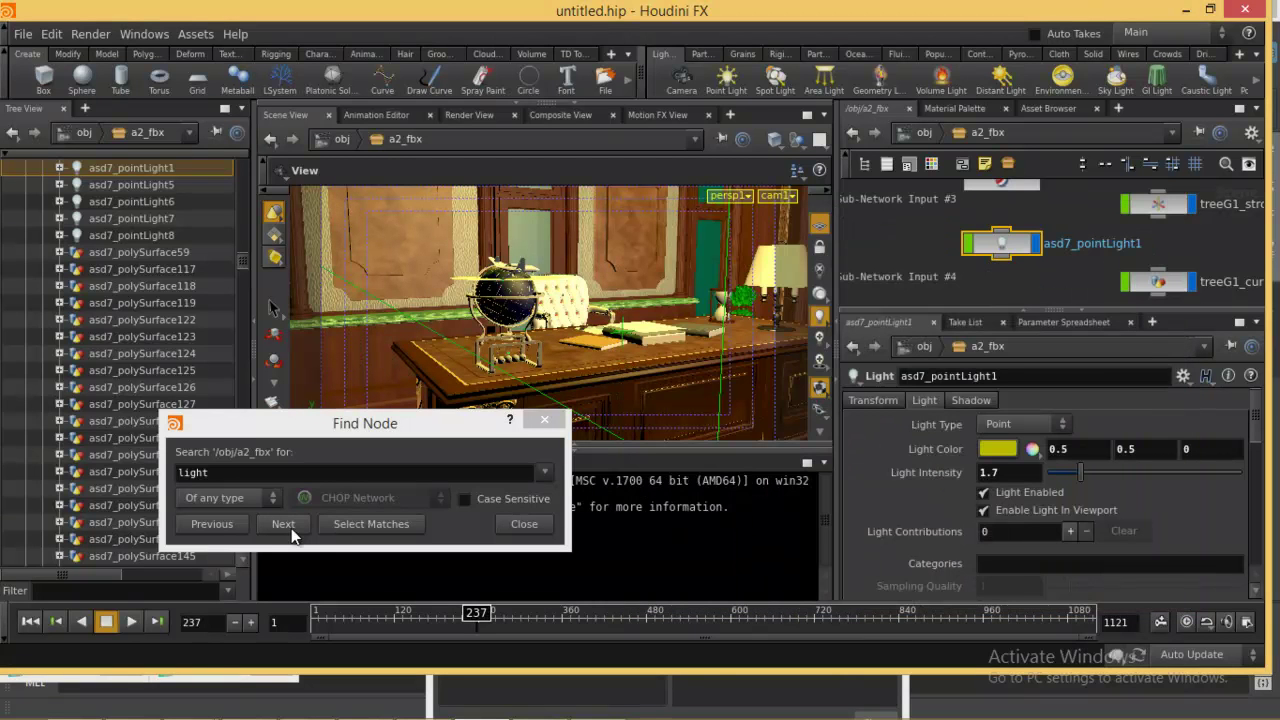
Step: Raise asd7_pointLight6's intensity, then move to asd7_pointLight7 and brighten it
left_click(284, 524)
mouse_move(1095, 476)
left_mouse_down()
mouse_move(1068, 470)
mouse_move(1112, 472)
mouse_move(1093, 472)
left_mouse_up()
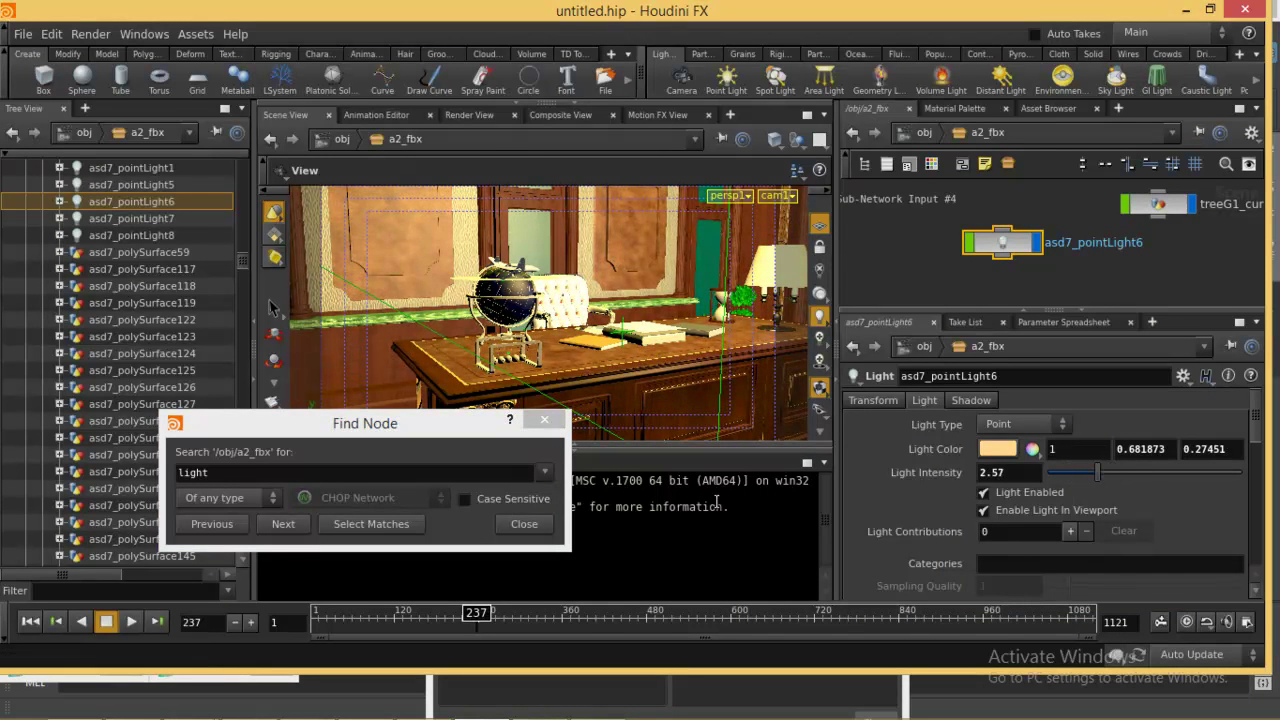
left_click(290, 523)
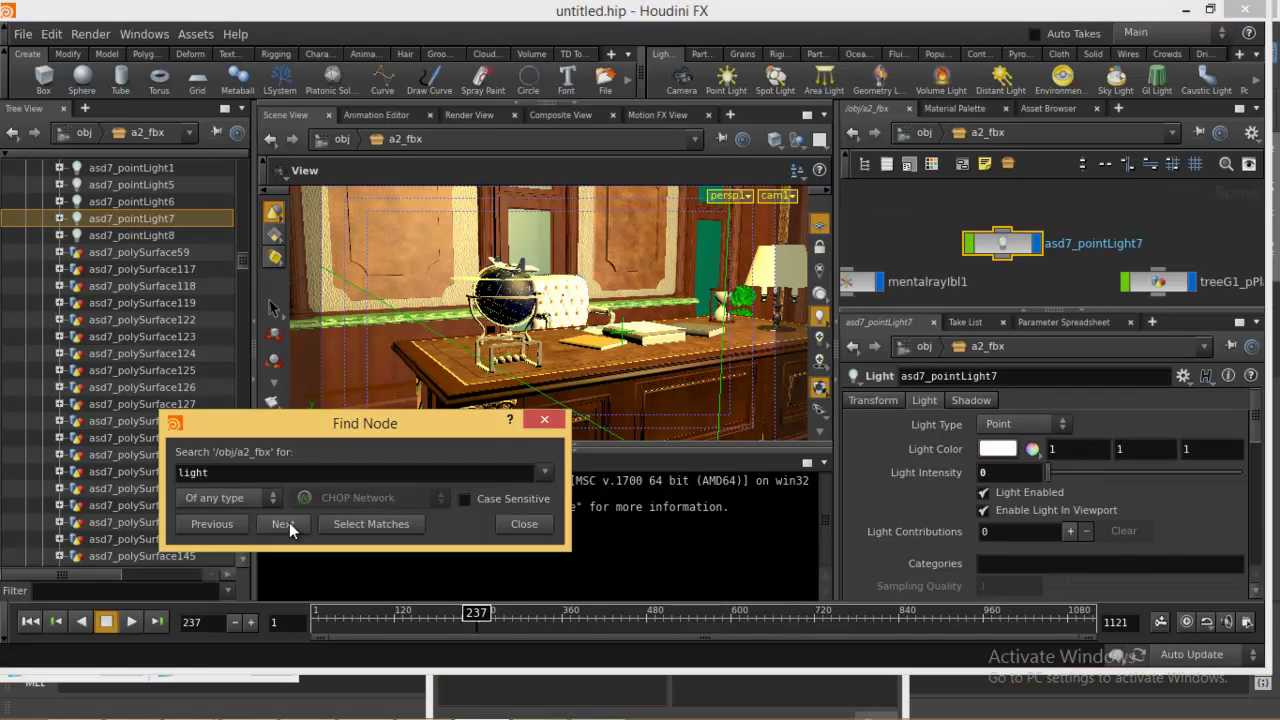
mouse_move(1051, 470)
left_mouse_down()
mouse_move(1076, 469)
mouse_move(1054, 466)
left_mouse_up()
Step: Set asd7_pointLight7's light colour to blue (0, 0, 0.9) and advance to spotLight1
left_click(997, 448)
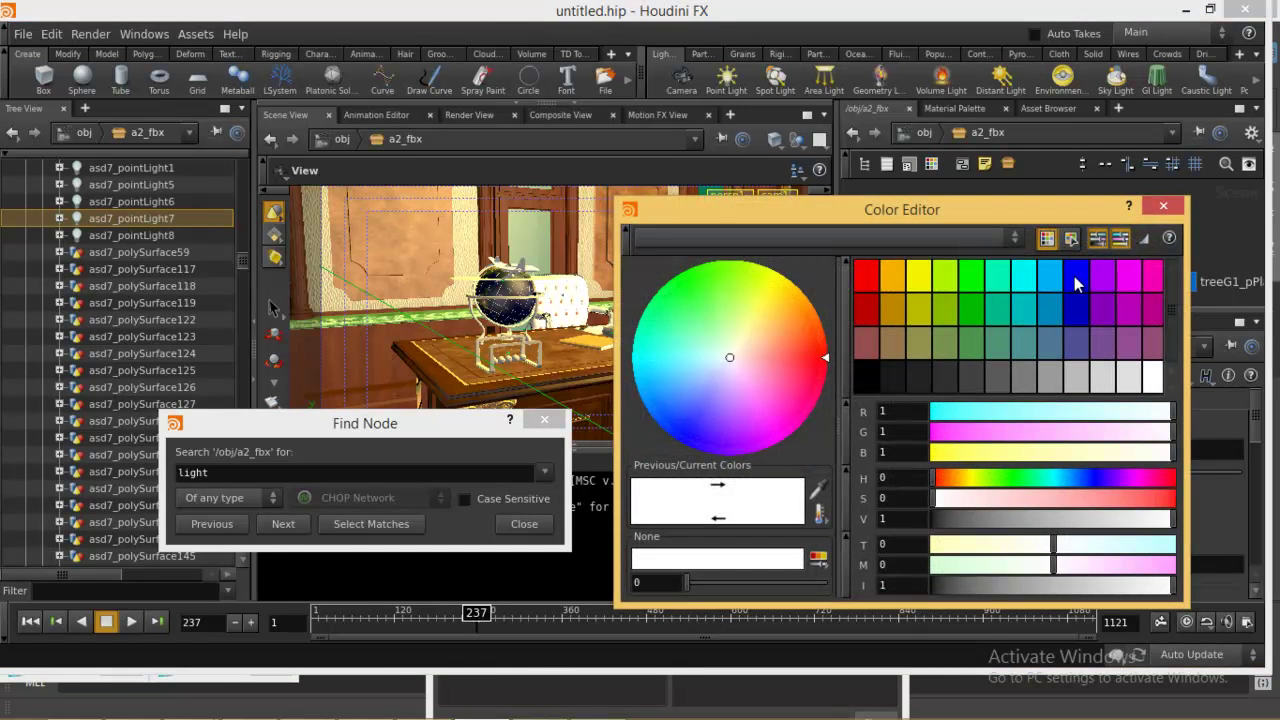
left_click(1076, 285)
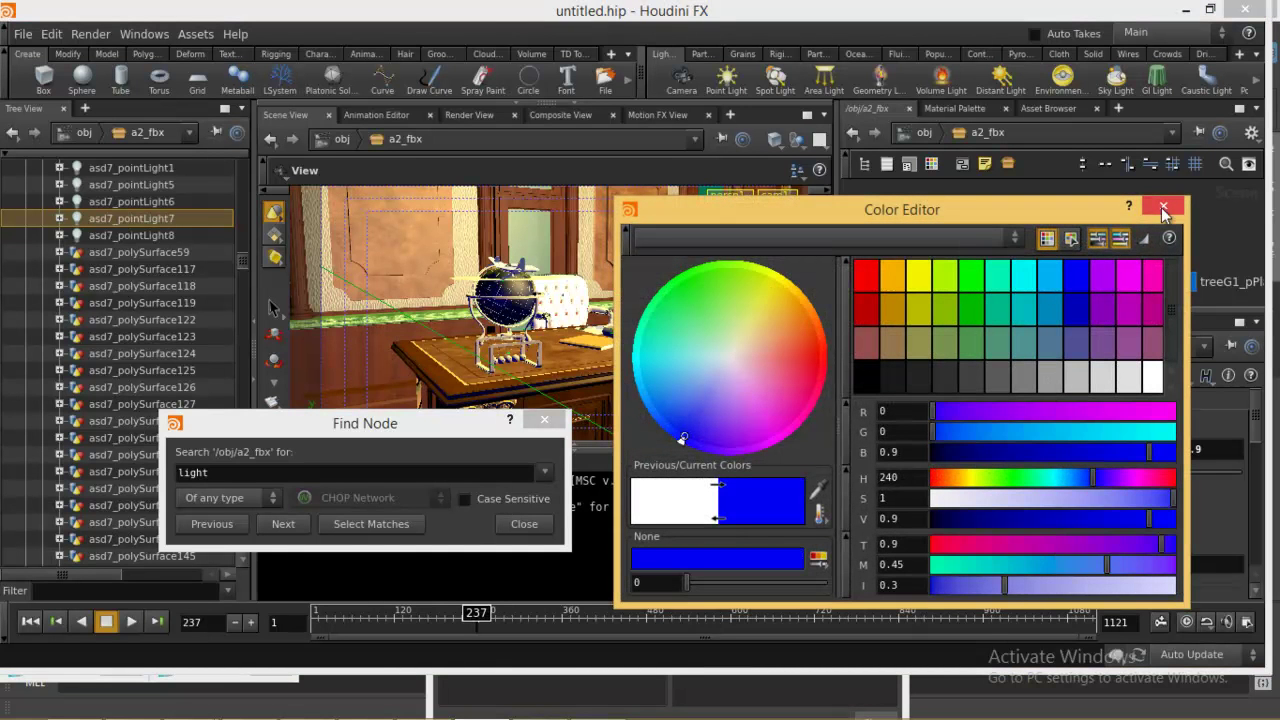
left_click(1163, 209)
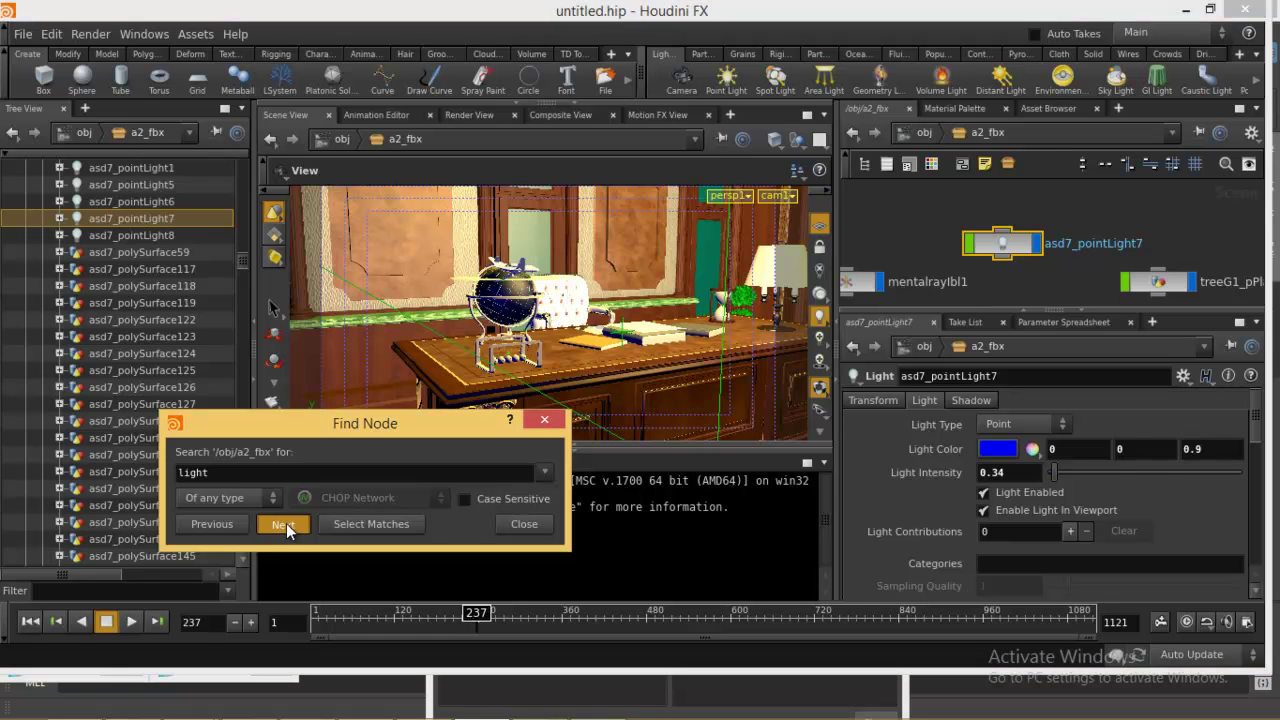
left_click(286, 523)
Step: Tint spotLight1 dark blue (0.075, 0.075, 0.3) and raise pointLight1's intensity to 1.07
left_click_drag(1048, 470, 1068, 469)
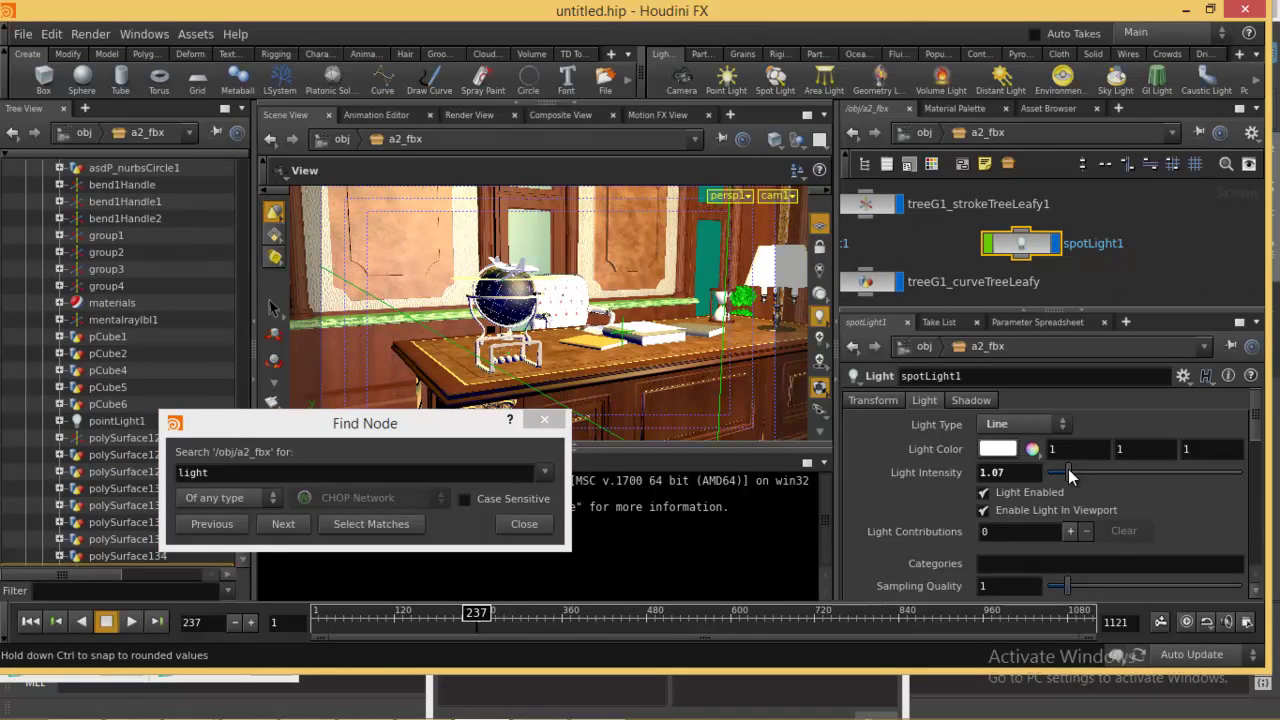
left_click(1000, 450)
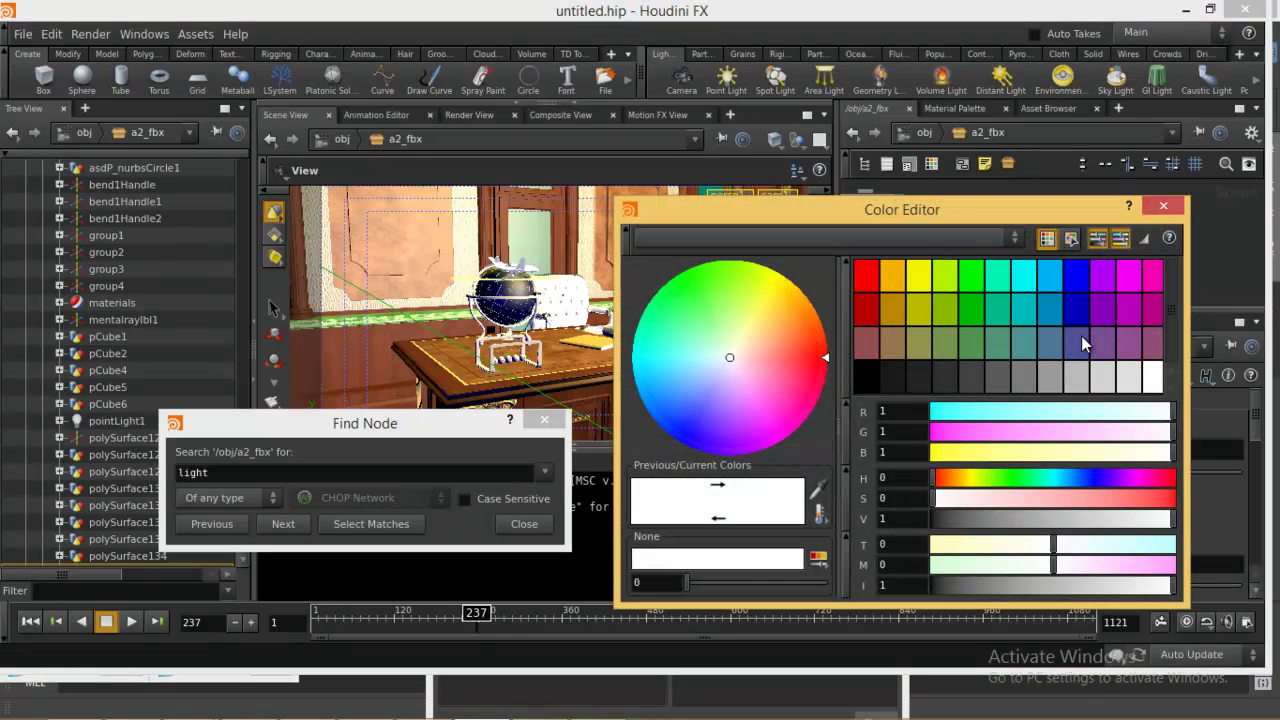
left_click(1081, 338)
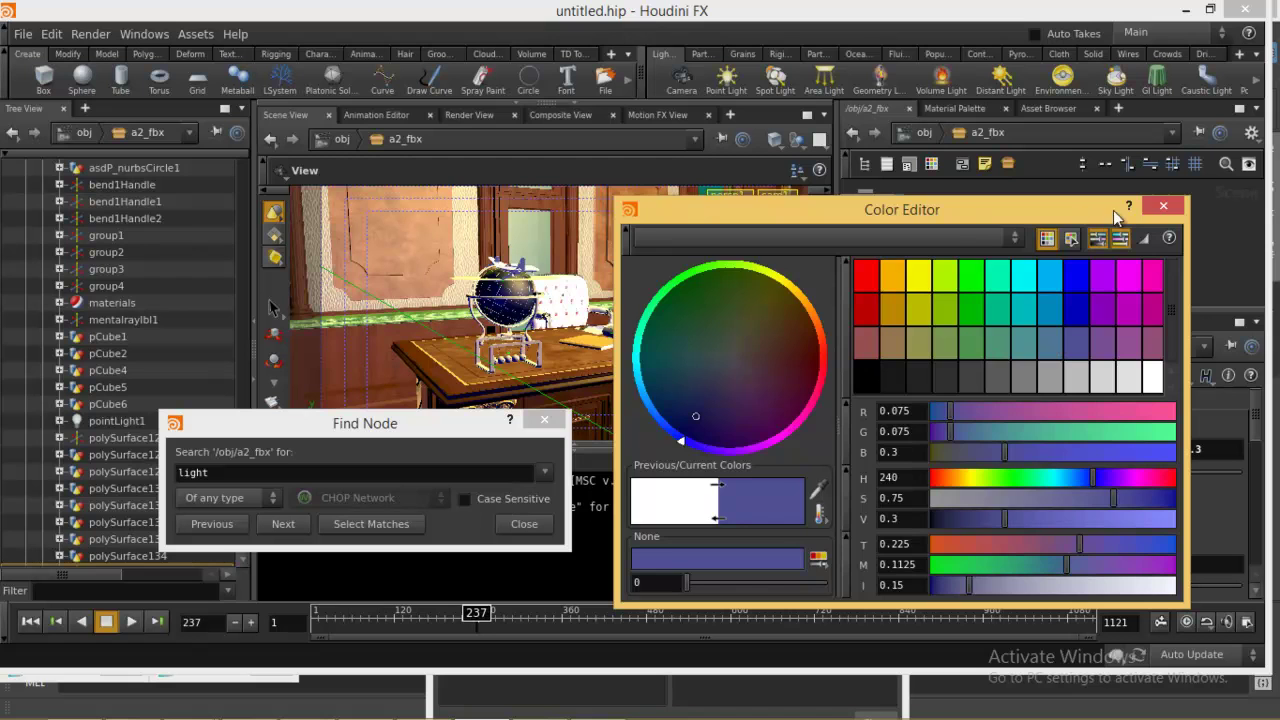
left_click(1165, 207)
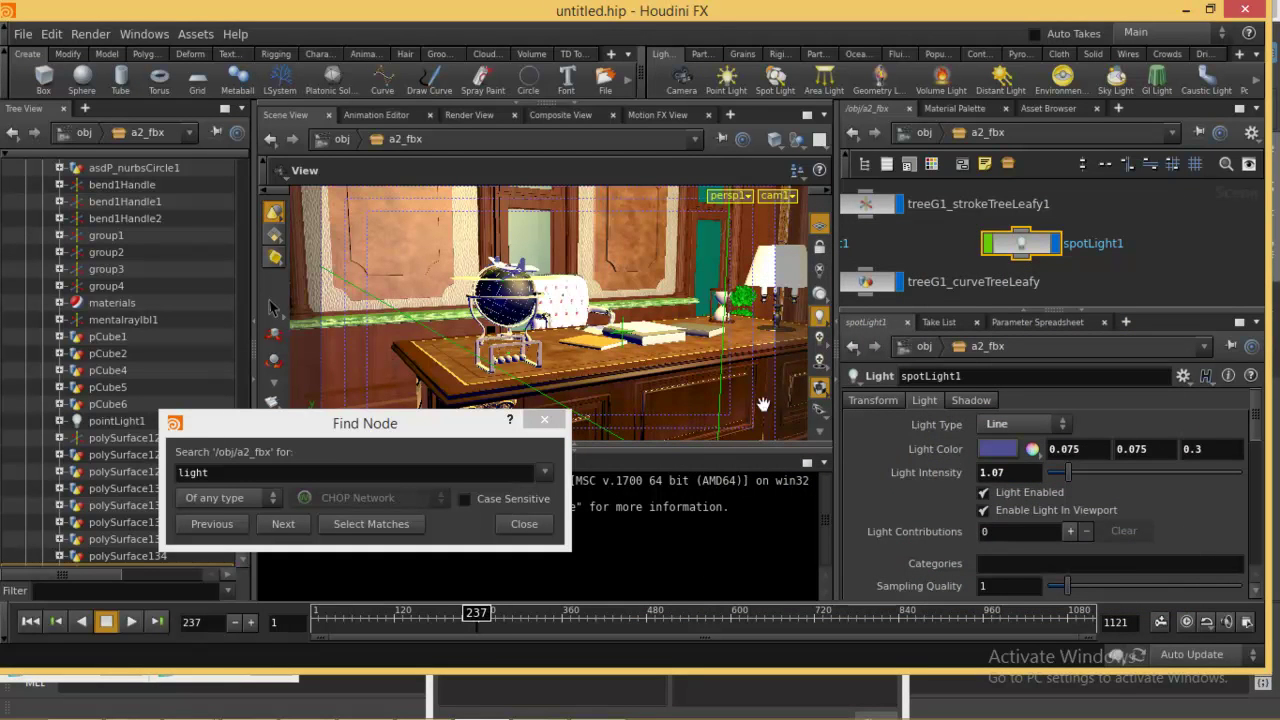
left_click(281, 523)
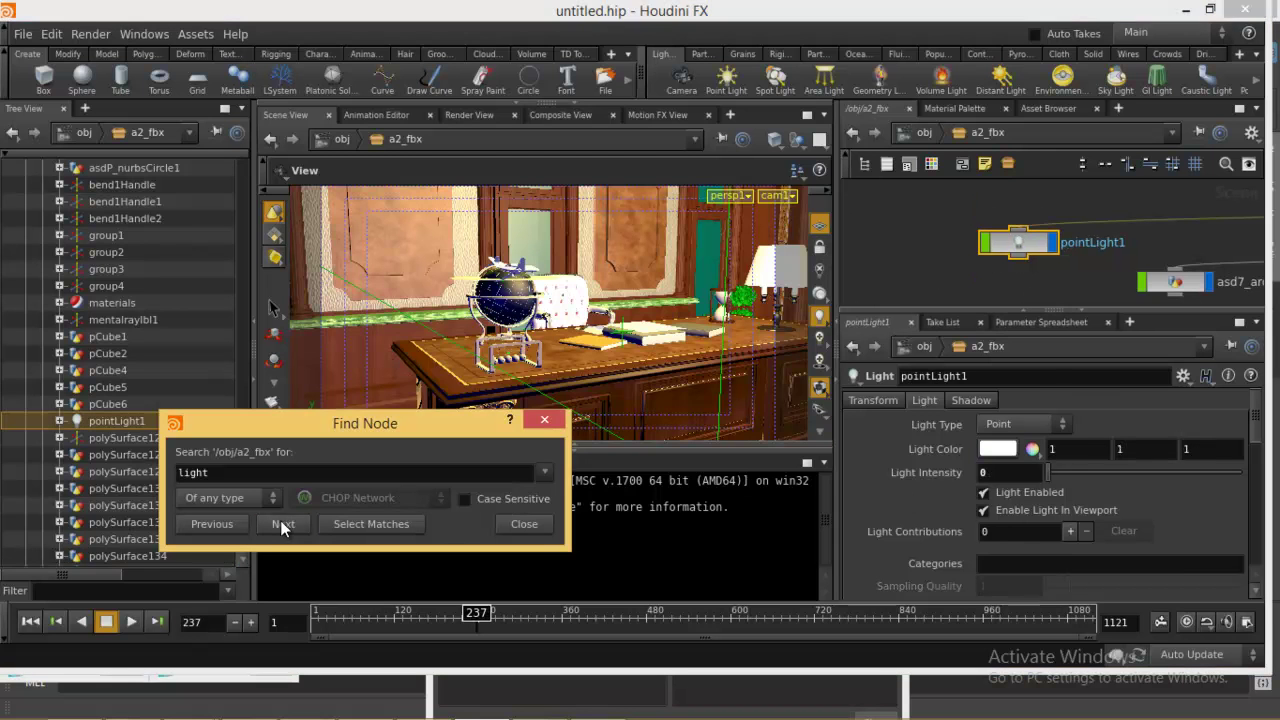
left_click_drag(1048, 472, 1064, 470)
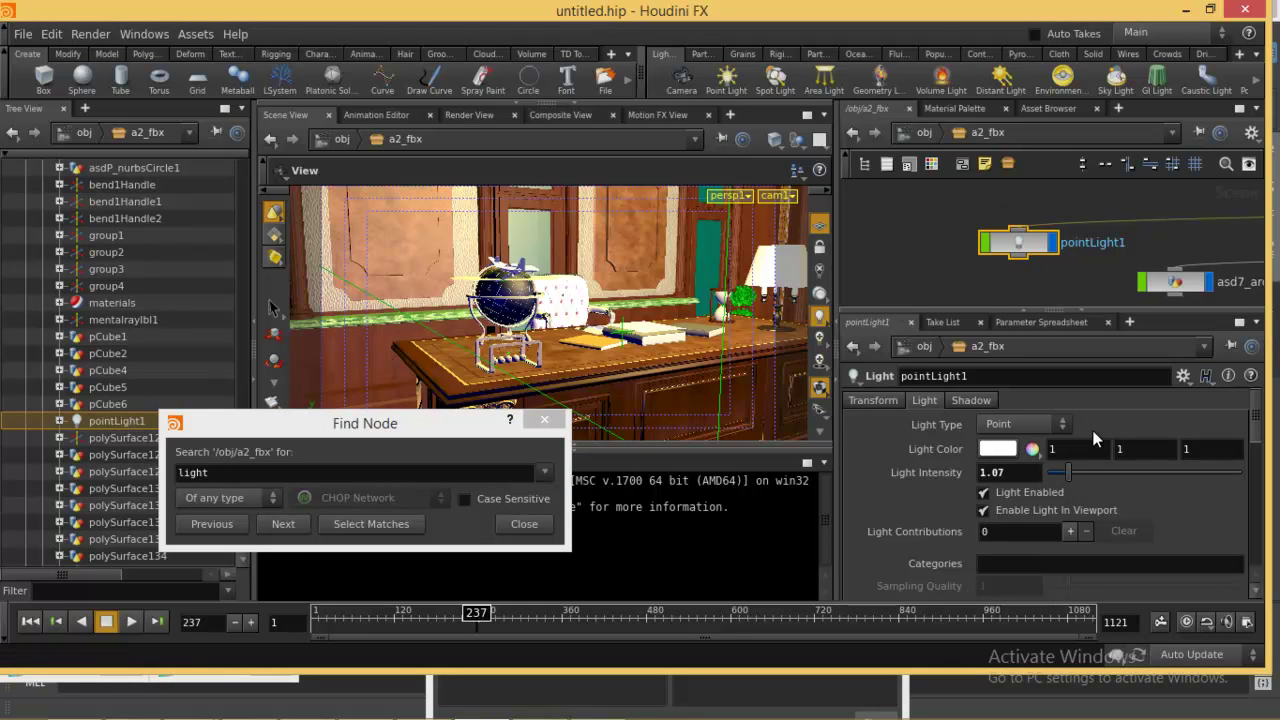
Step: Go up to /obj and into ropnet1 to reach the mantra1 render node
left_click(924, 134)
left_click_drag(970, 82, 622, 514)
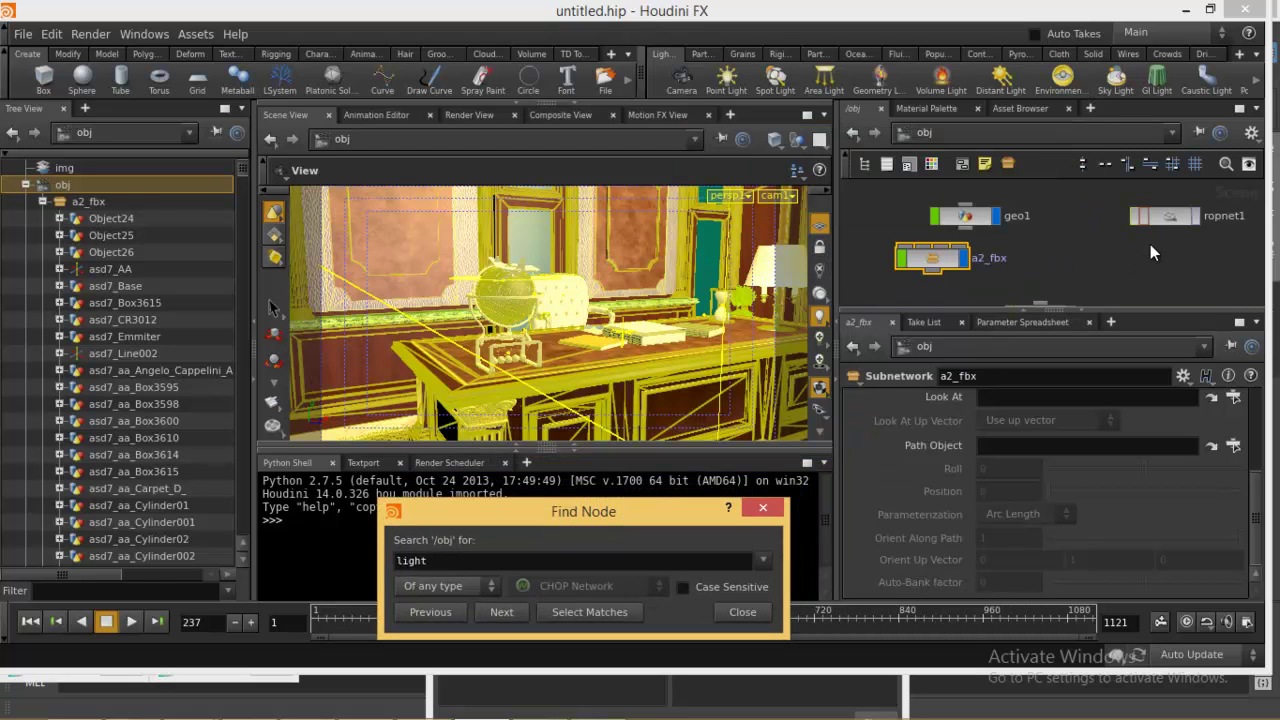
double_click(1161, 217)
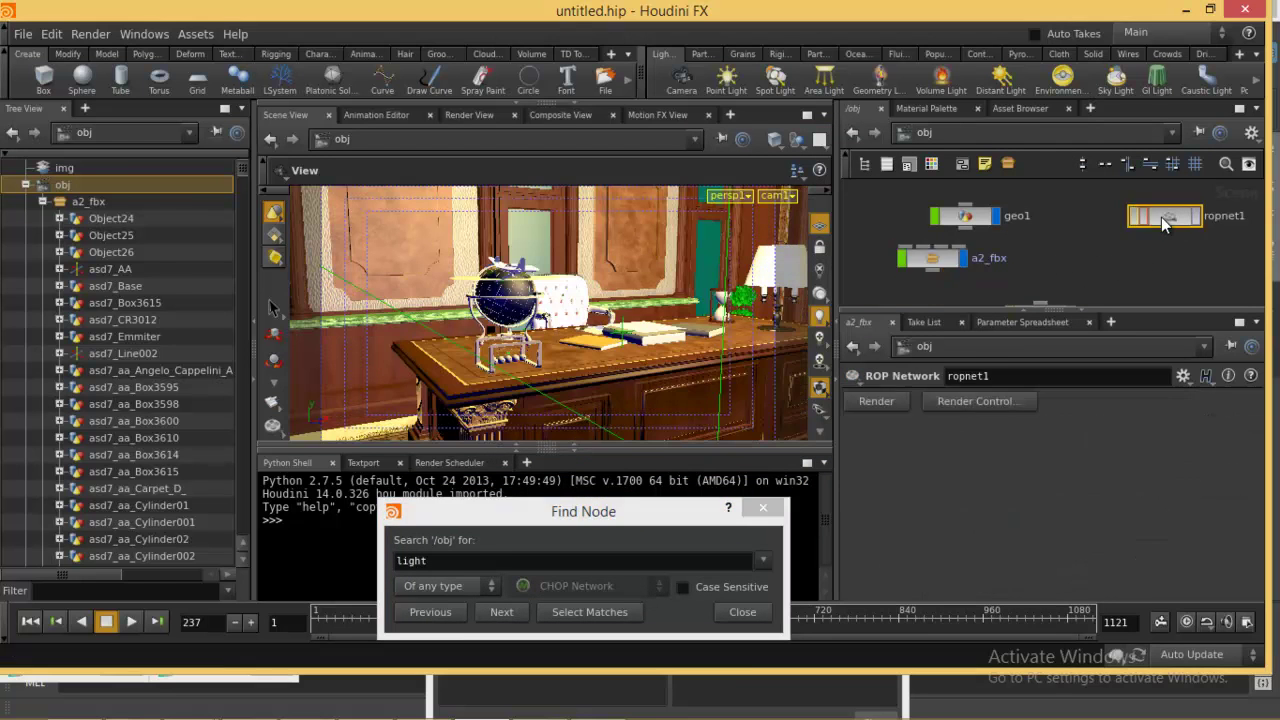
left_click_drag(1093, 188, 600, 448)
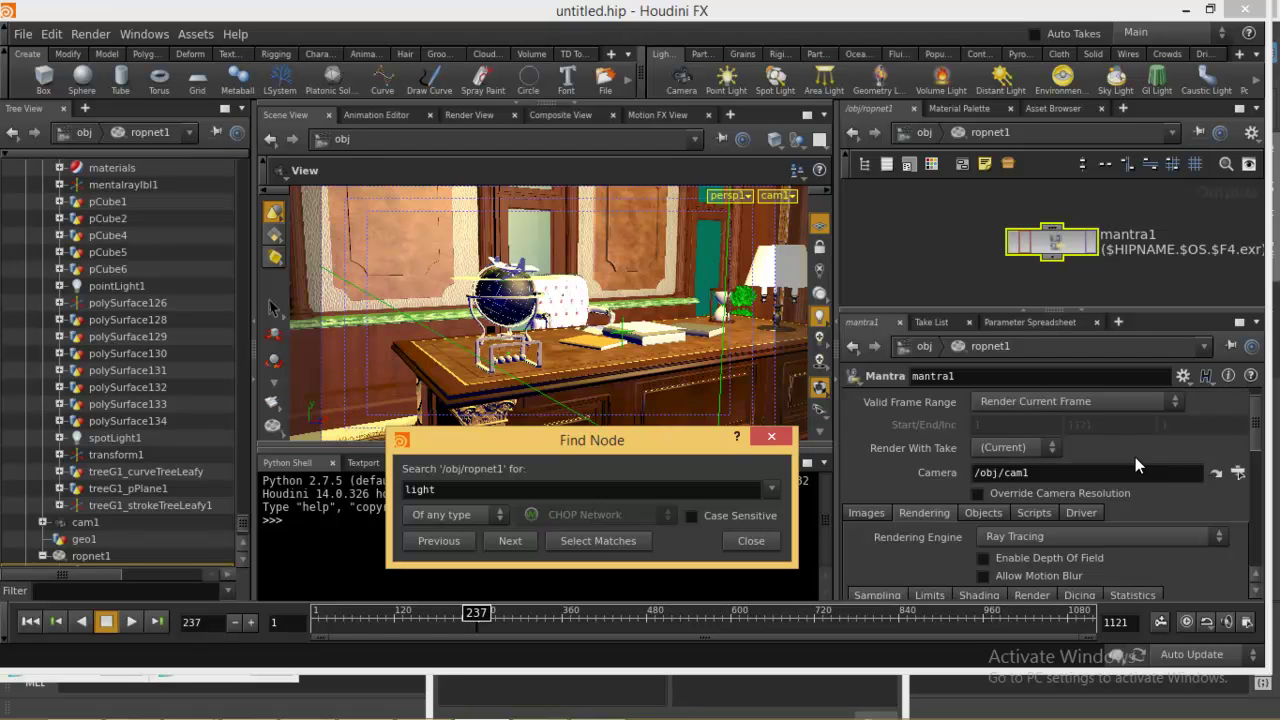
Step: Switch mantra1's Rendering Engine to Physically Based Rendering and tick Enable Depth Of Field
left_click(1103, 536)
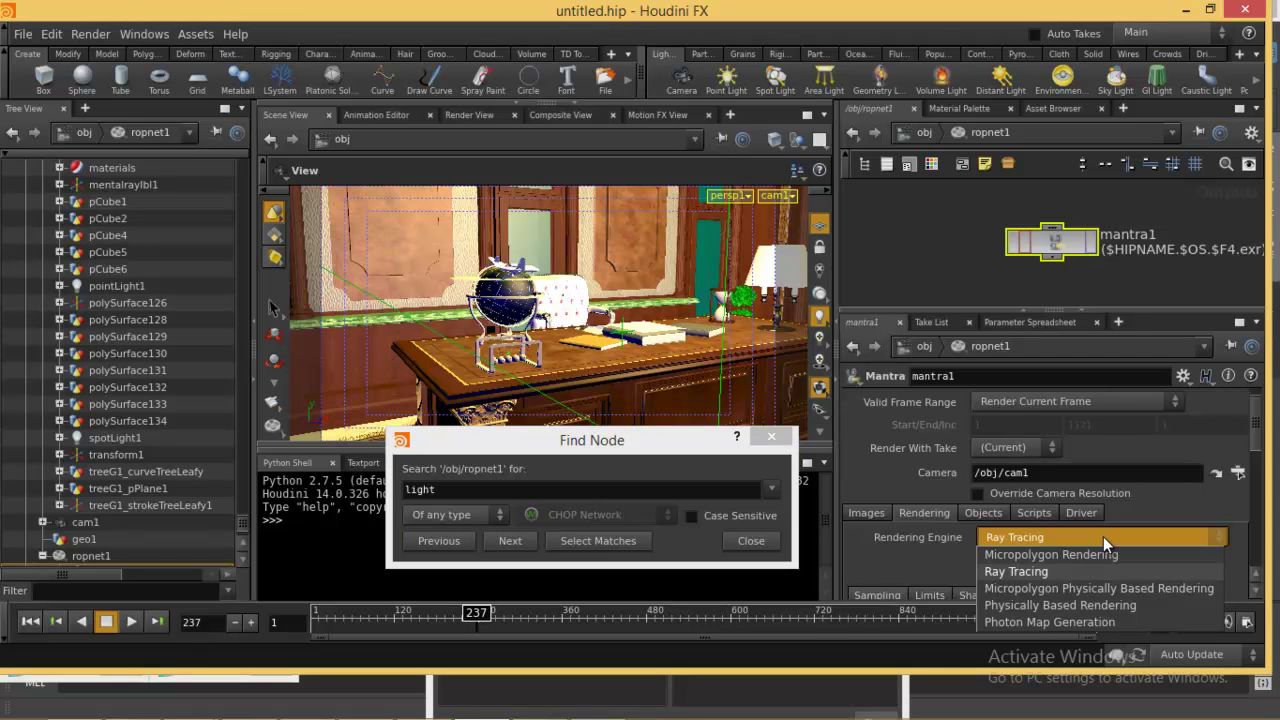
left_click(1103, 536)
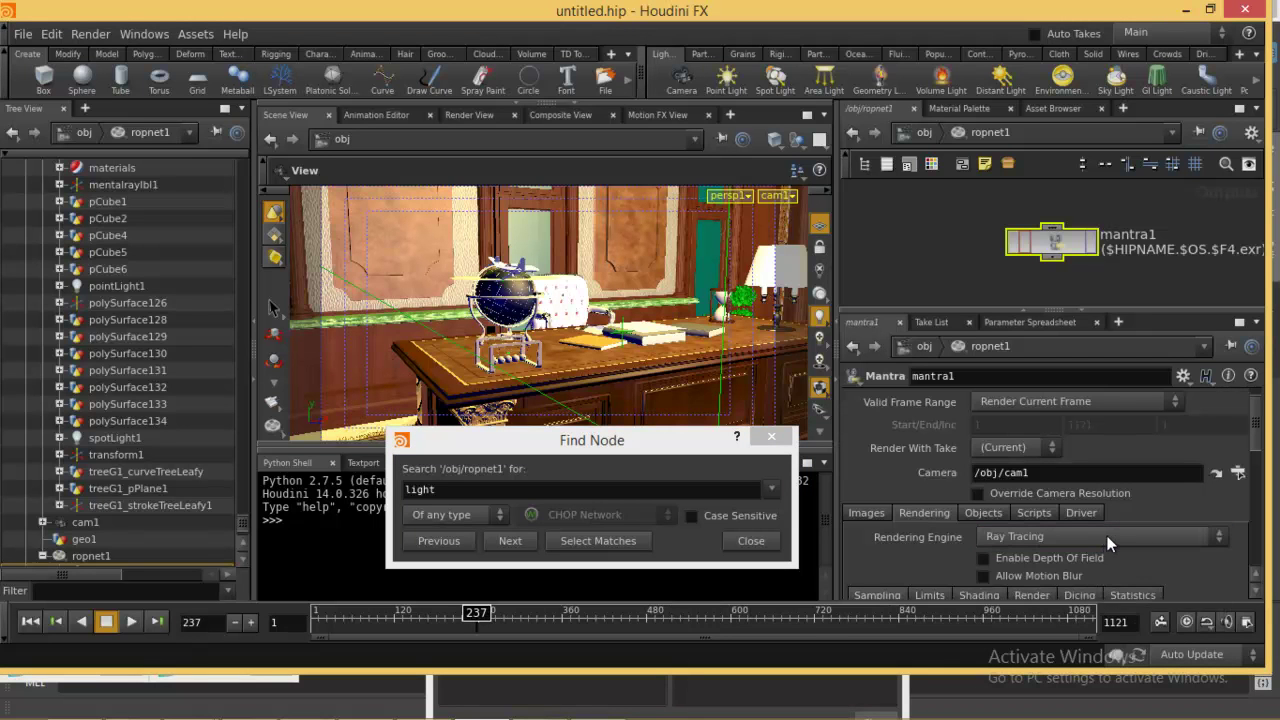
left_click(1106, 536)
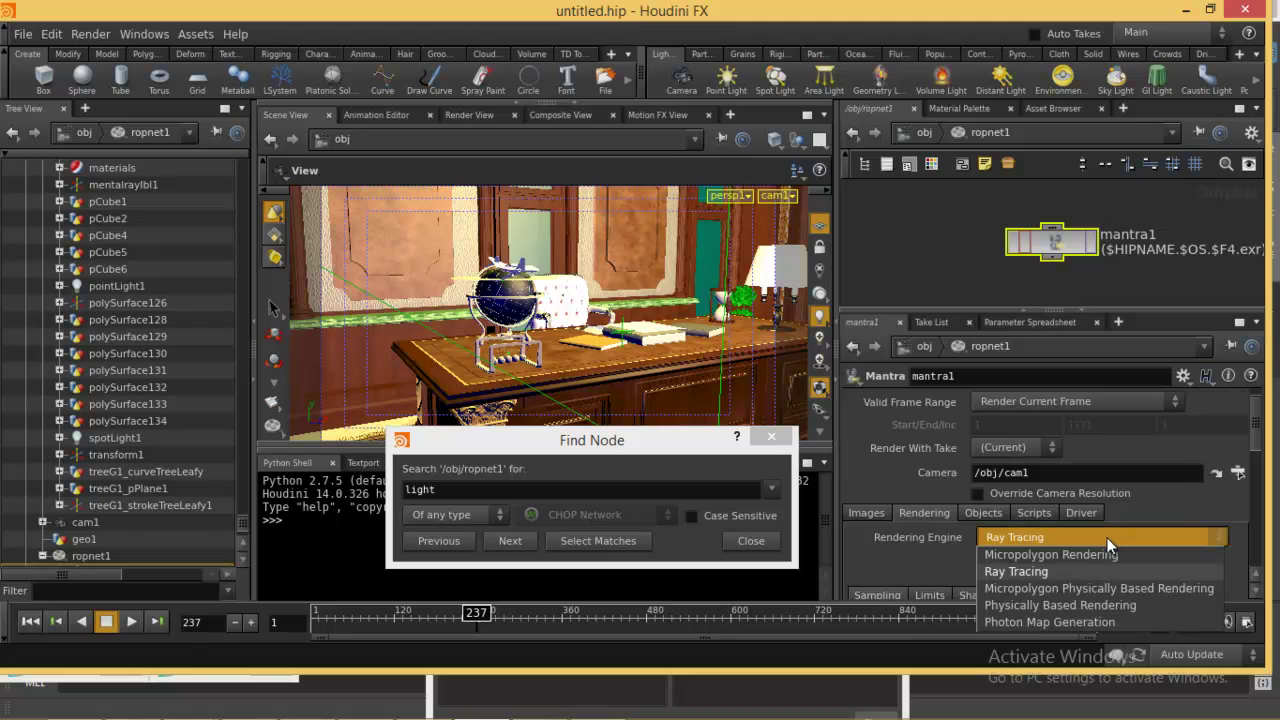
left_click(1114, 604)
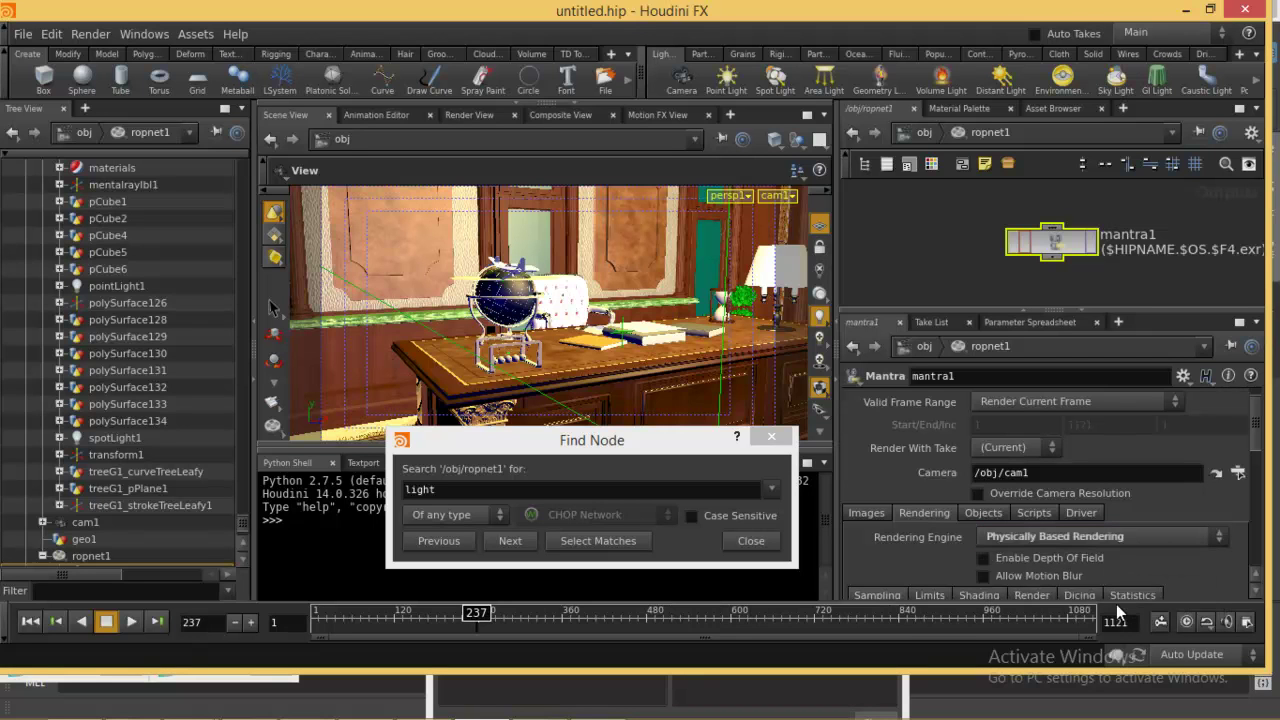
left_click(1030, 558)
scroll(1102, 493, "down", 3)
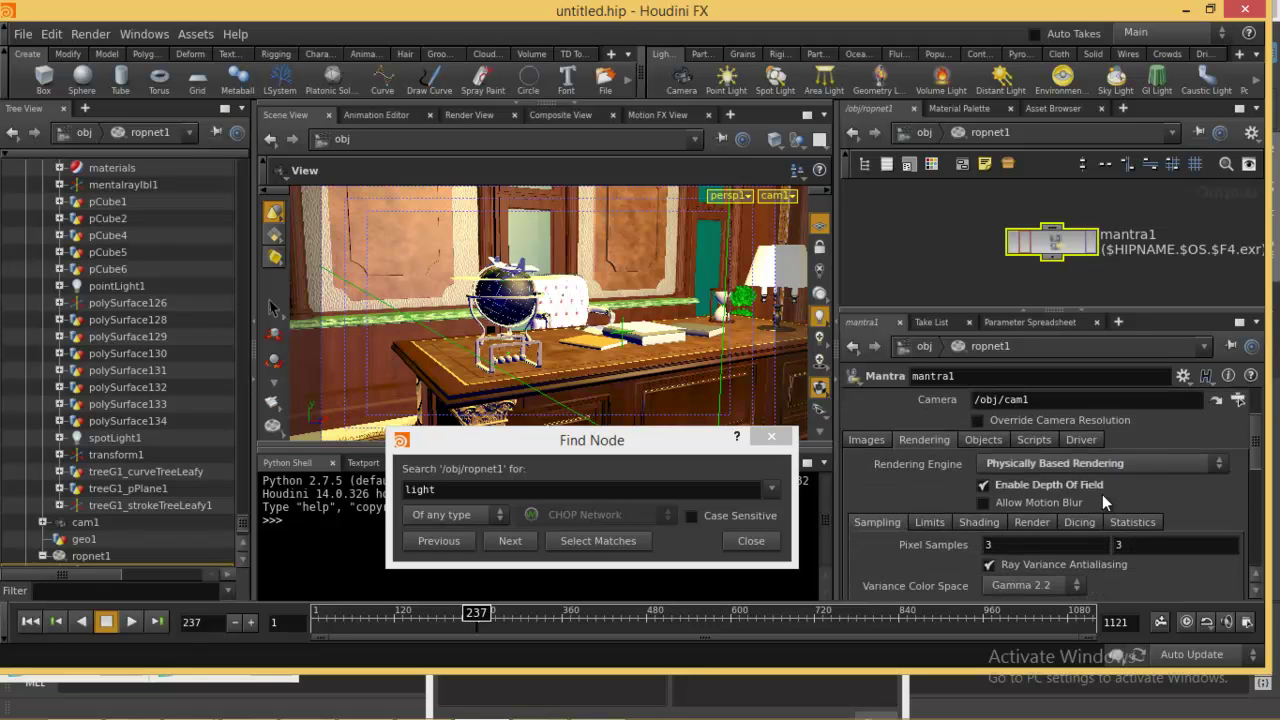
scroll(1102, 494, "up", 4)
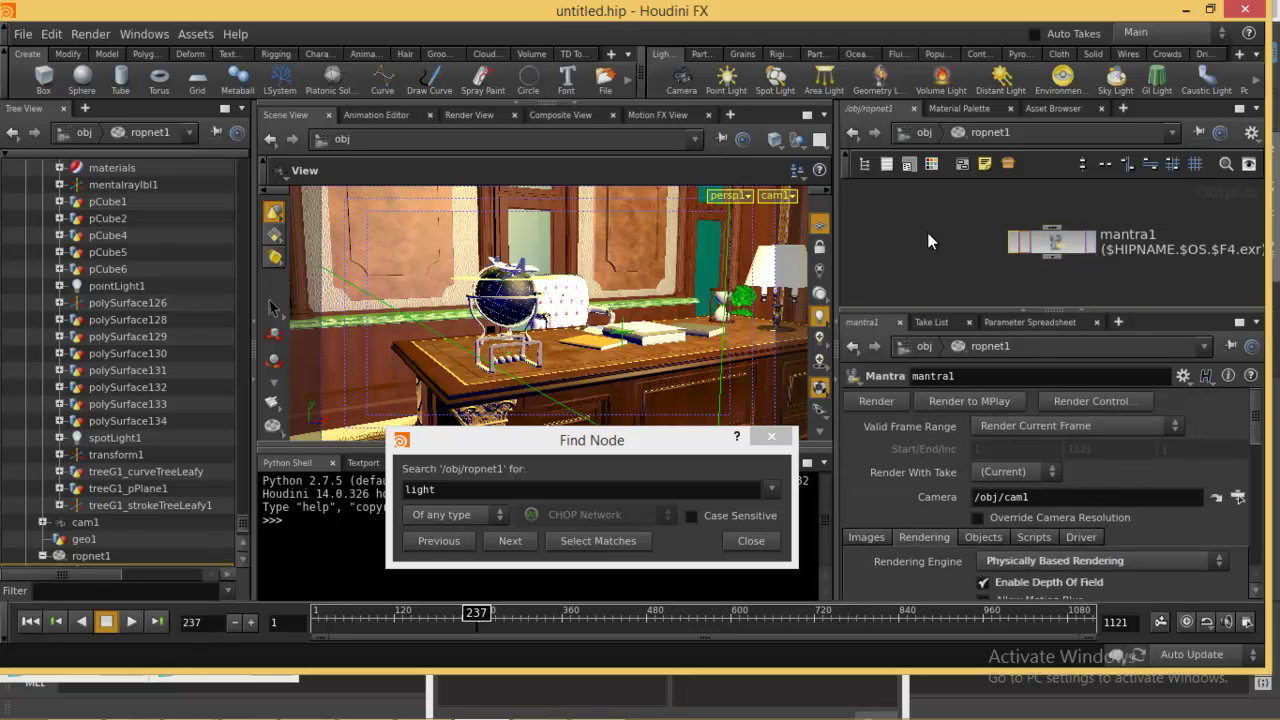
Step: Return to /obj and re-enter ropnet1 so mantra1 is shown again
left_click(921, 134)
left_click_drag(1005, 92, 813, 492)
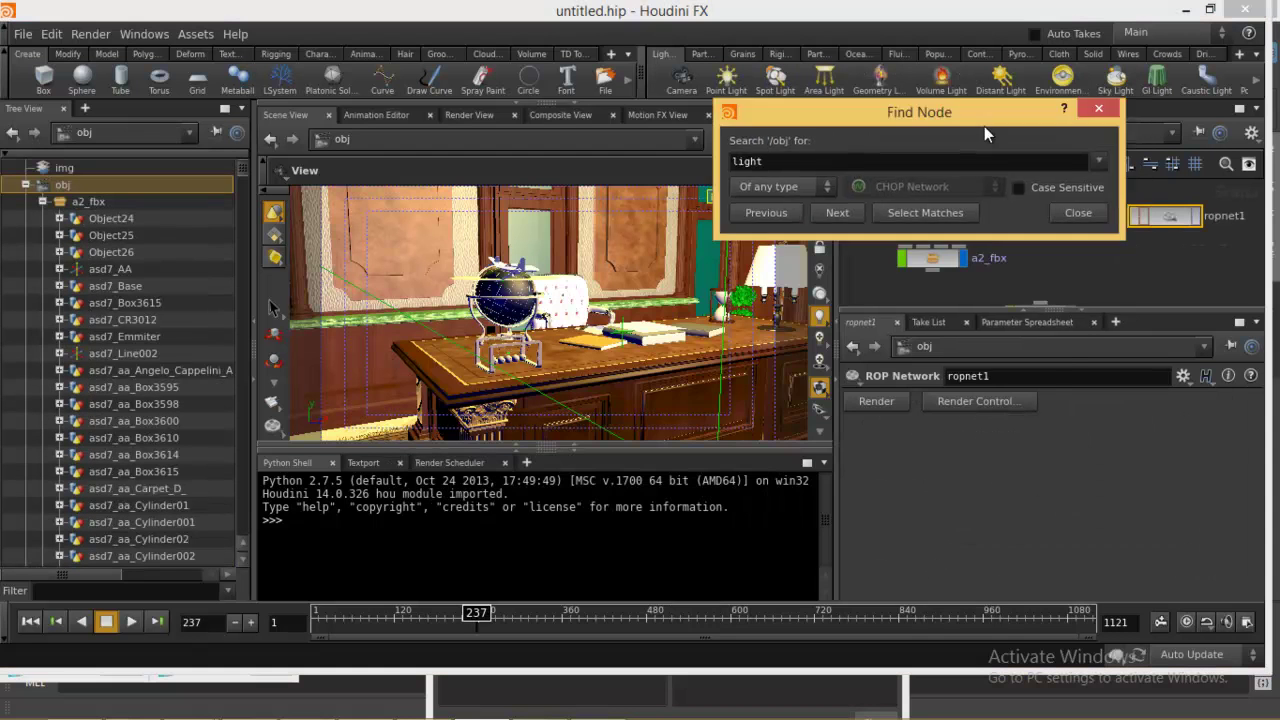
double_click(1166, 216)
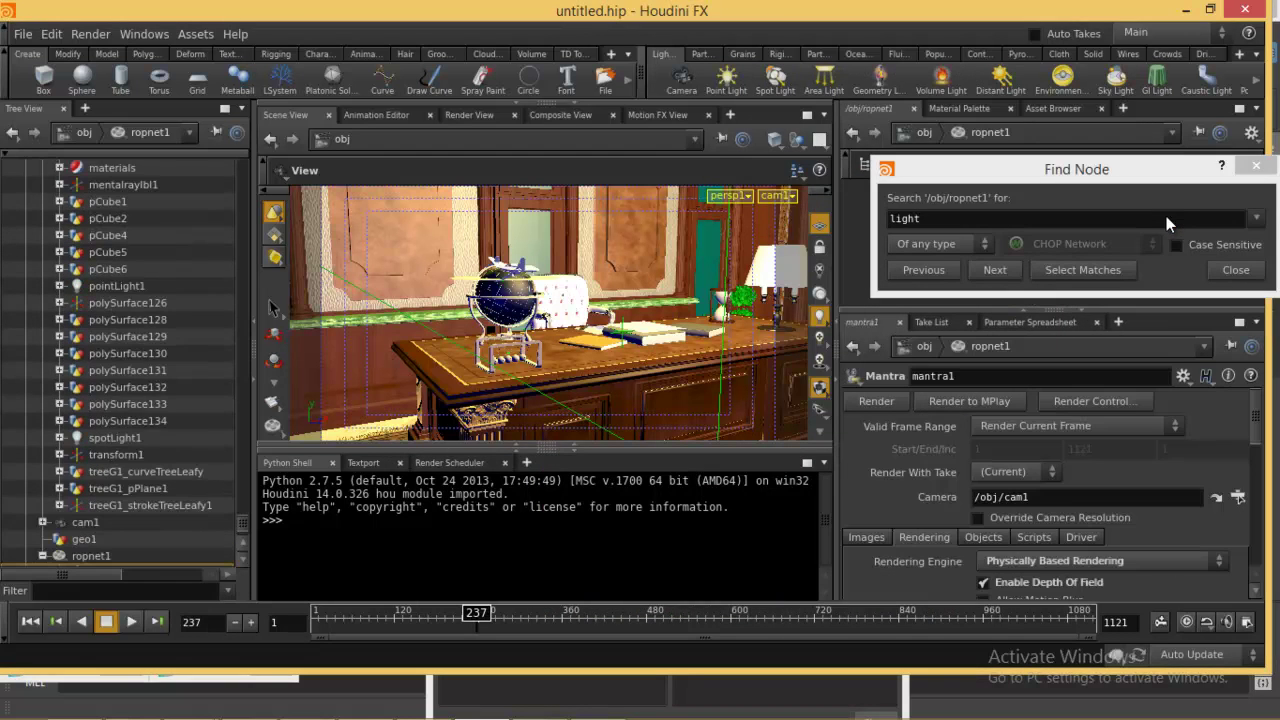
mouse_move(1127, 167)
left_mouse_down()
mouse_move(751, 267)
mouse_move(503, 355)
left_mouse_up()
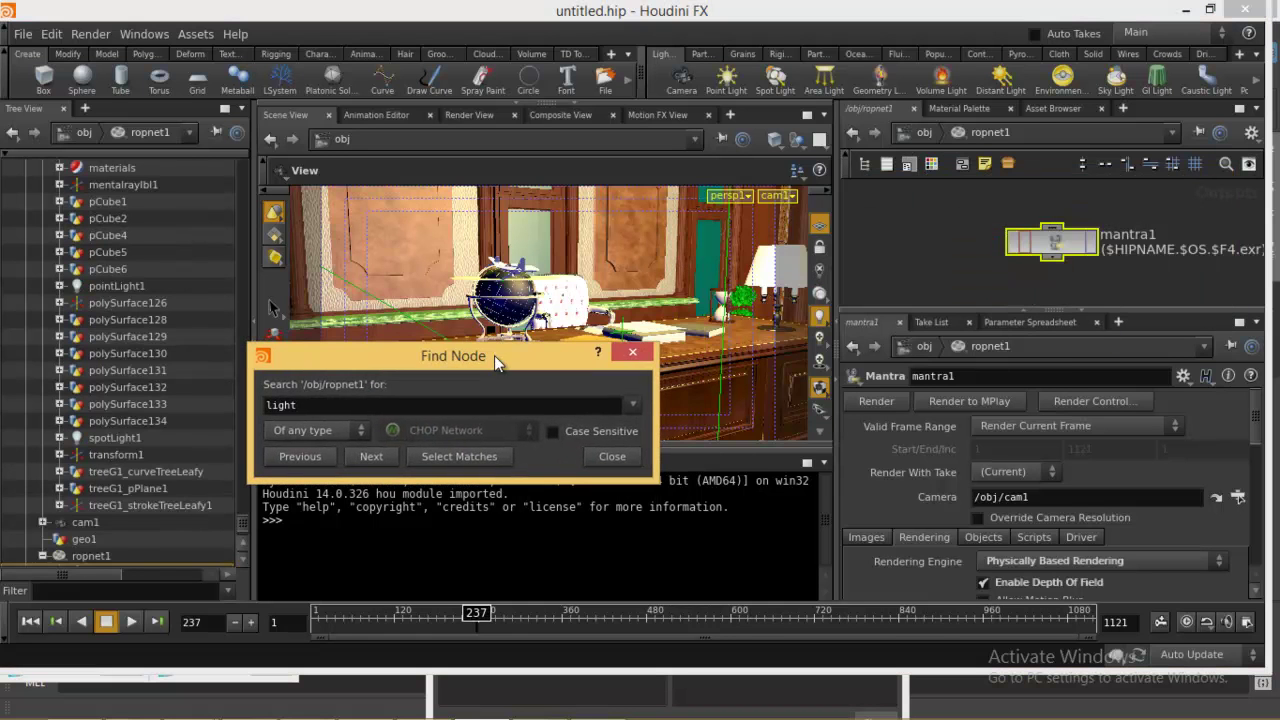
Step: Render mantra1's current frame into MPlay and shrink the MPlay window aside
left_click(967, 399)
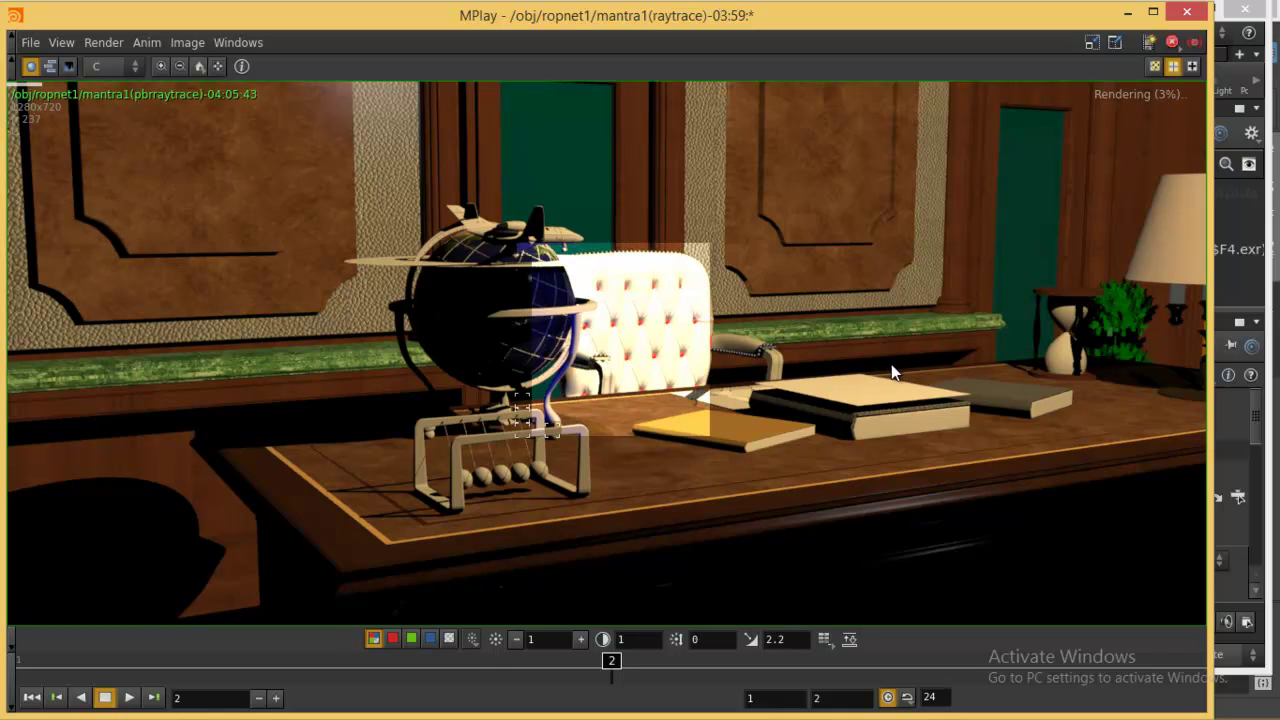
mouse_move(1200, 712)
left_mouse_down()
mouse_move(1027, 598)
mouse_move(990, 613)
left_mouse_up()
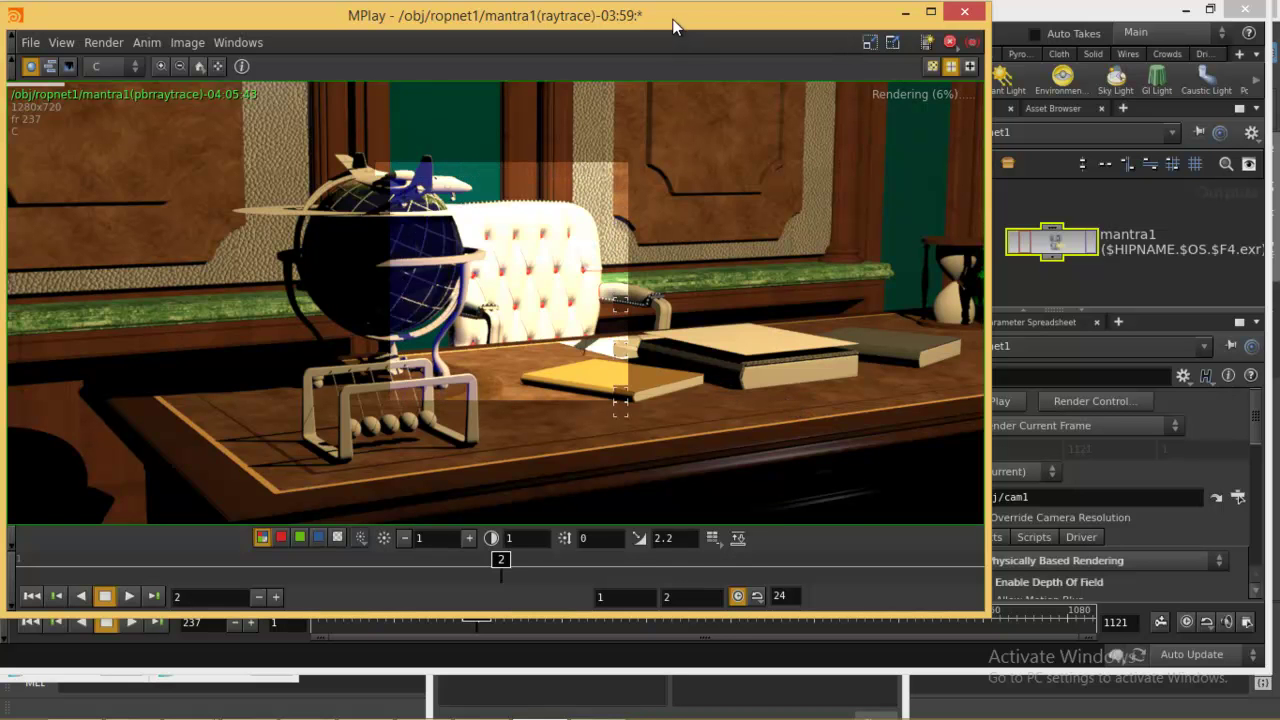
left_click_drag(671, 17, 809, 356)
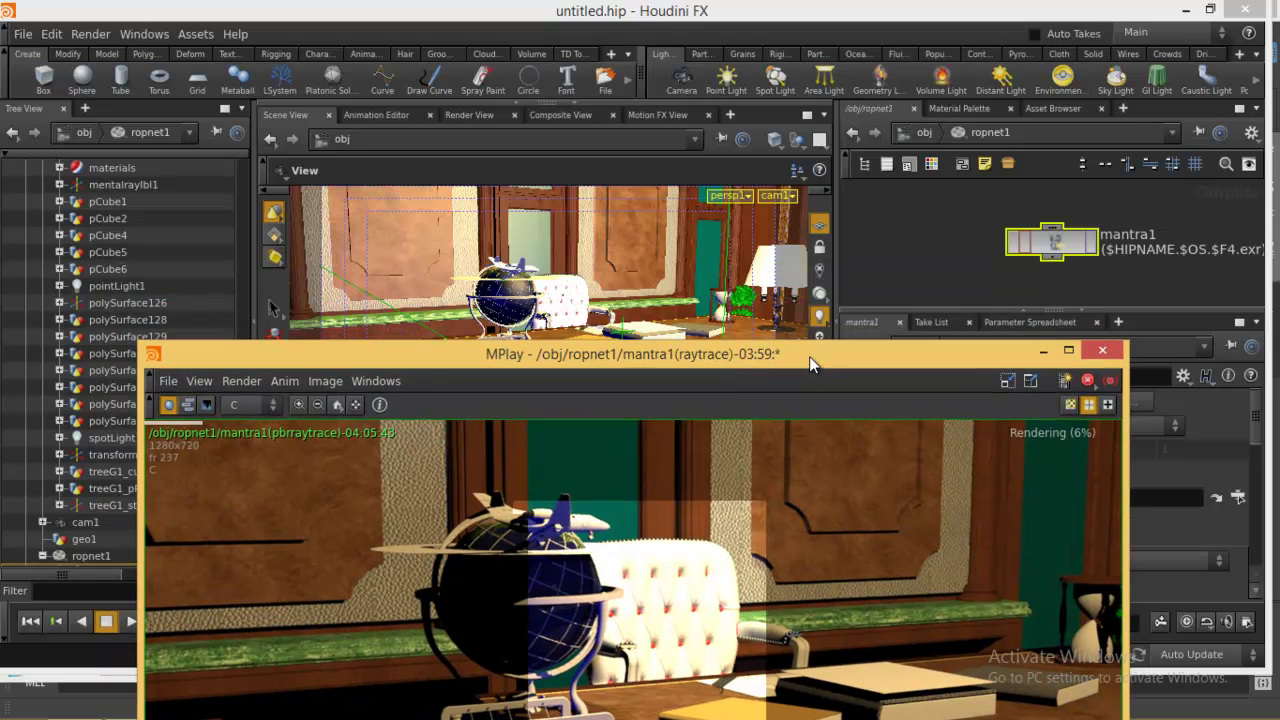
left_click(854, 242)
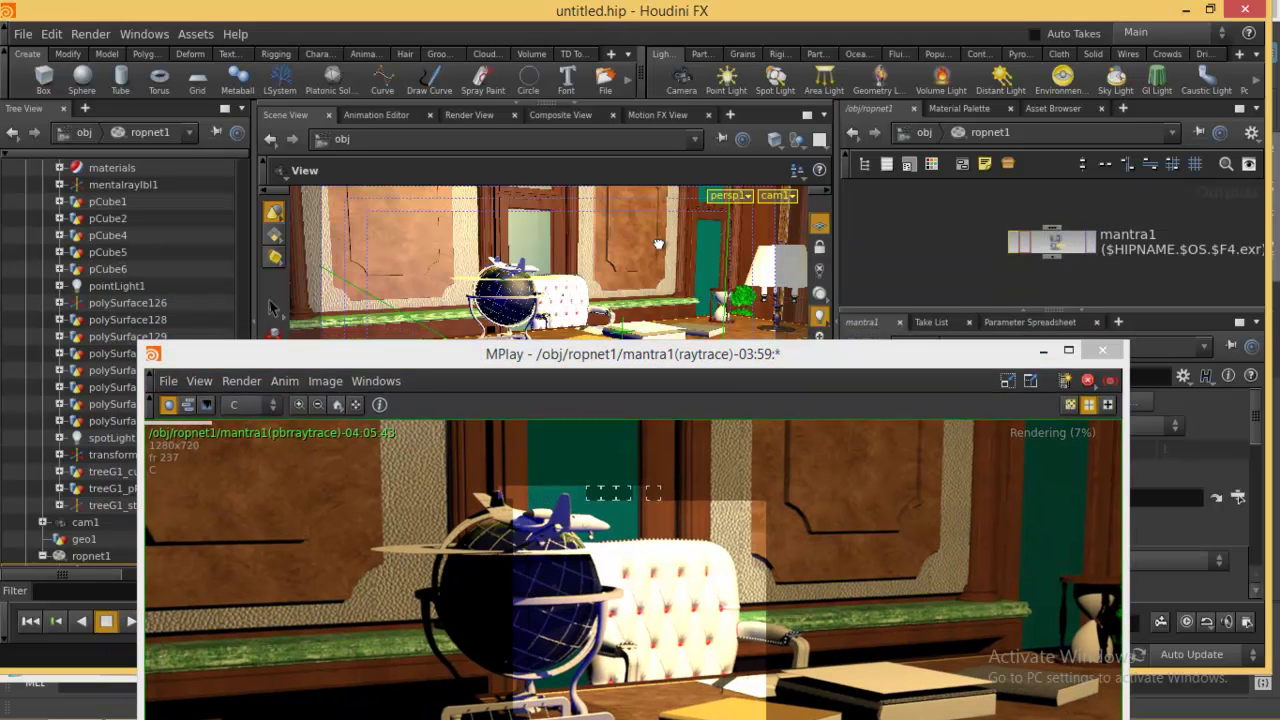
Step: Search the /obj network for nodes named 'light'
scroll(661, 243, "up", 1)
scroll(661, 243, "down", 1)
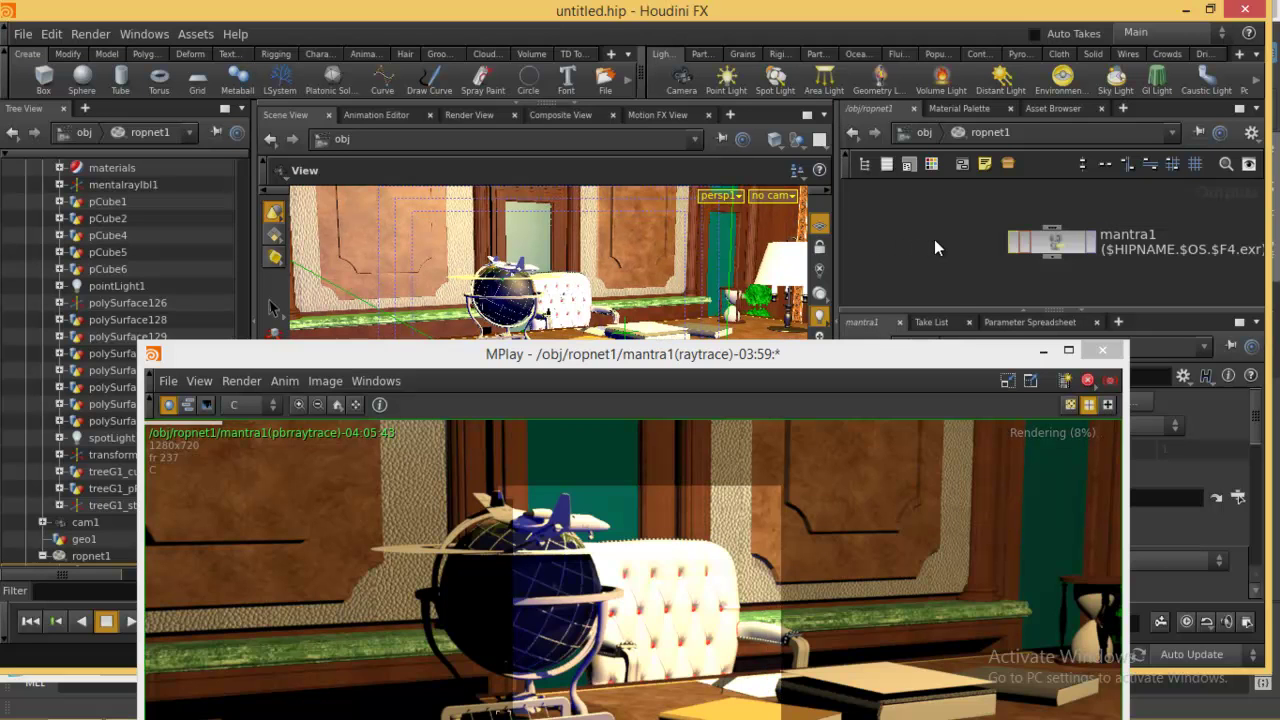
left_click(930, 163)
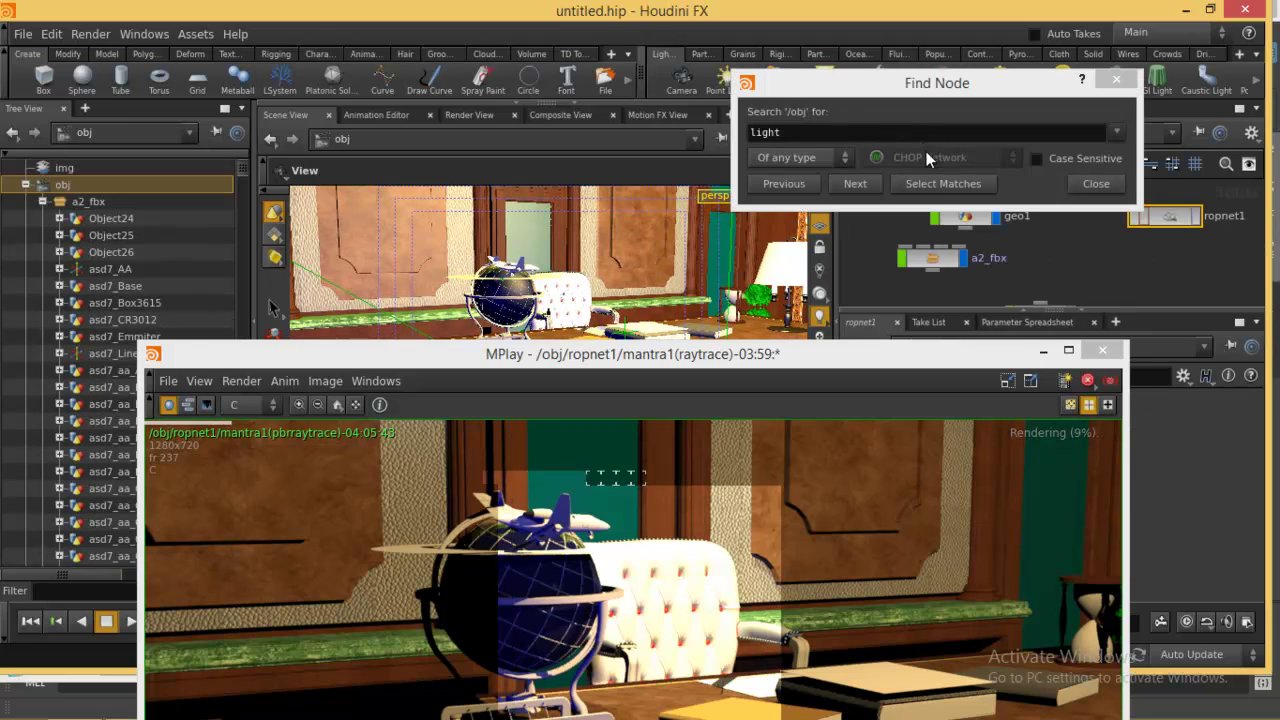
Step: Move the MPlay render window up to the top of the screen over the workspace
left_click_drag(766, 354, 728, 56)
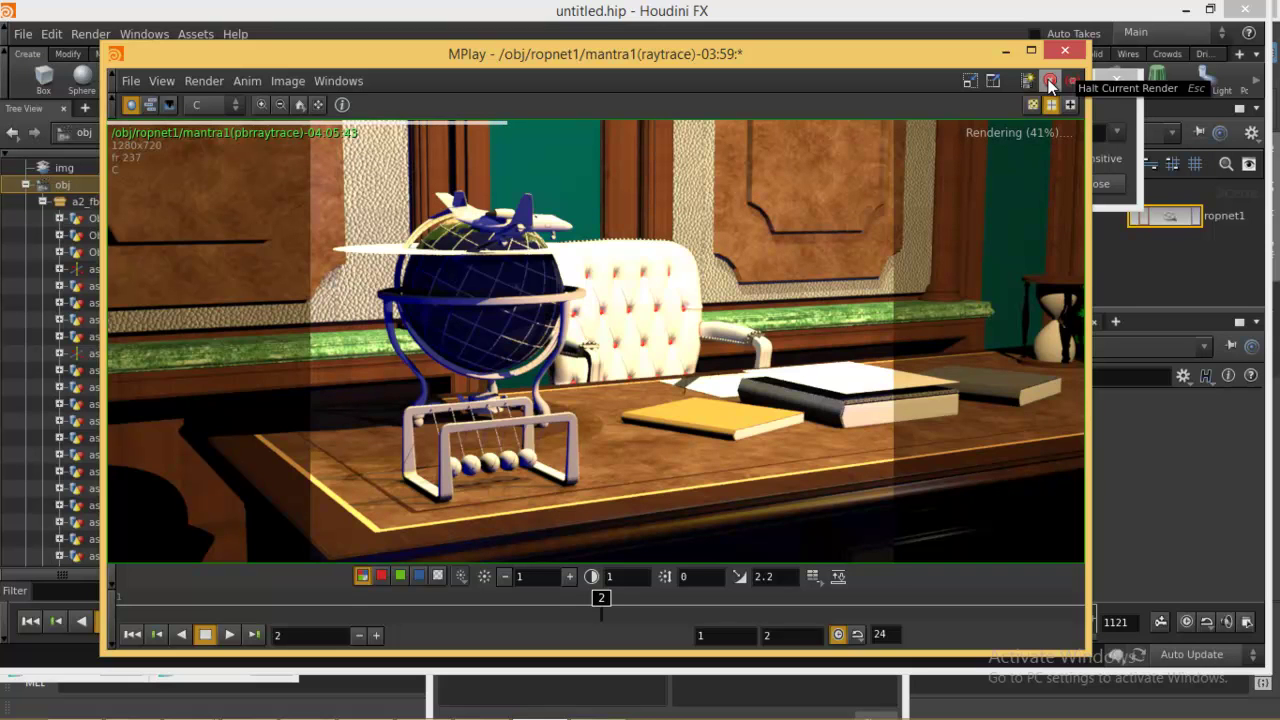
Step: Halt the current render and go into ropnet1 to reach mantra1's settings
left_click(1050, 85)
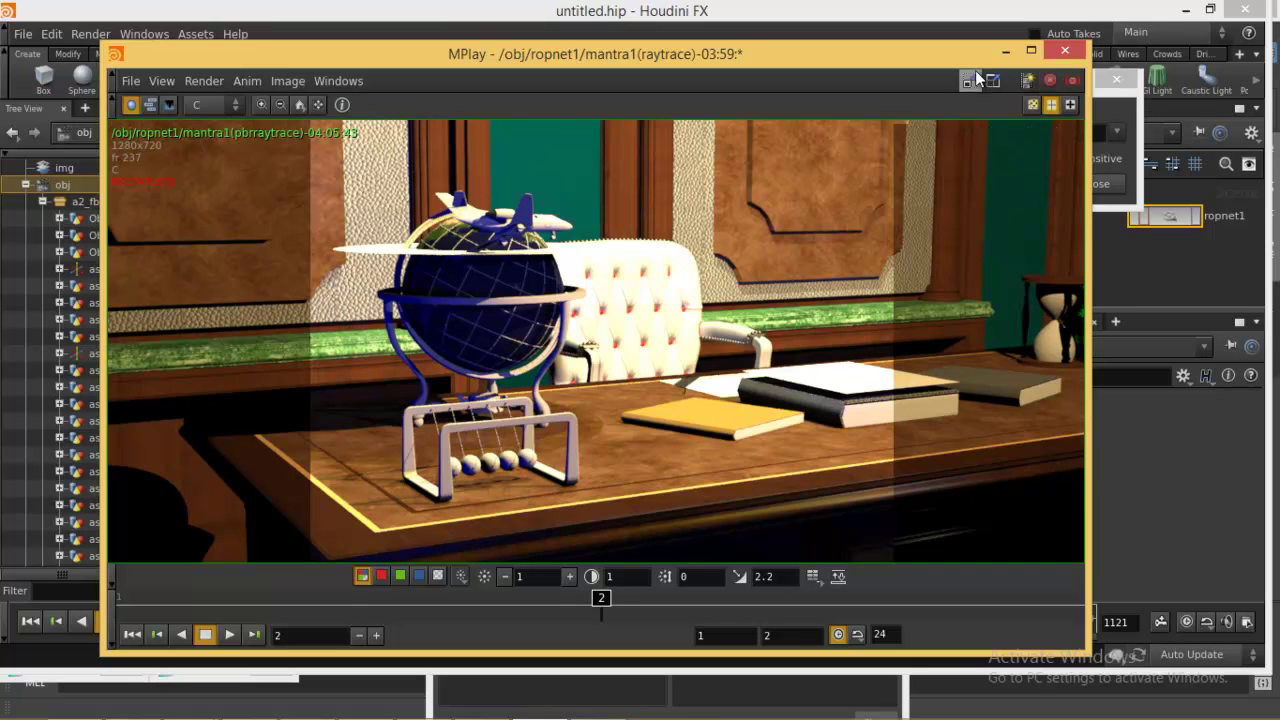
mouse_move(904, 66)
left_mouse_down()
mouse_move(654, 517)
mouse_move(591, 545)
left_mouse_up()
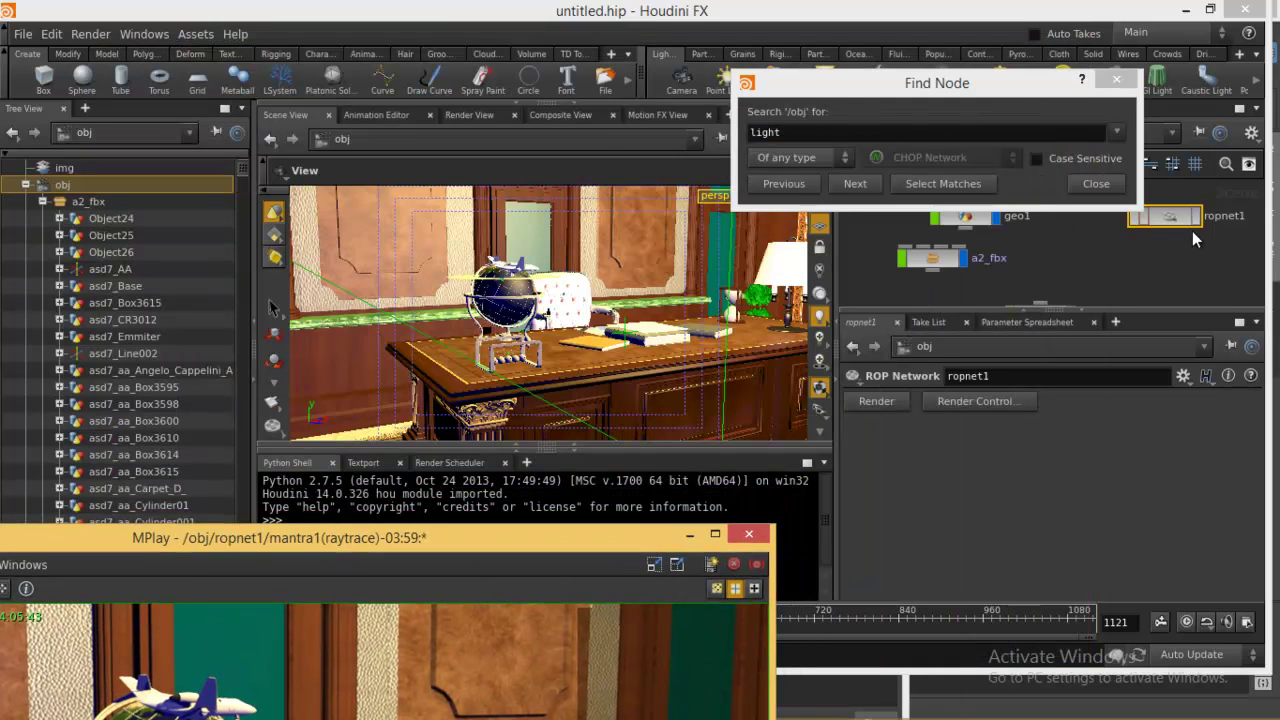
double_click(1168, 218)
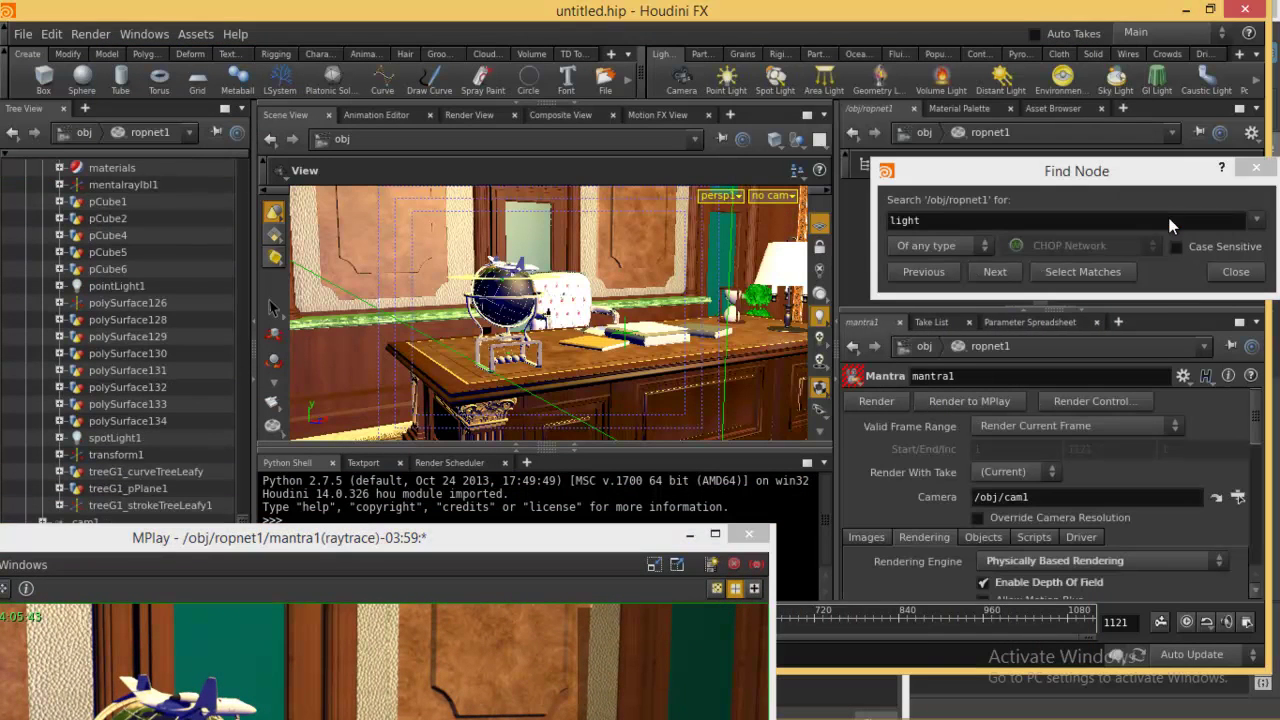
Step: Switch mantra1 to Ray Tracing with depth of field off and render into MPlay
left_click(1085, 560)
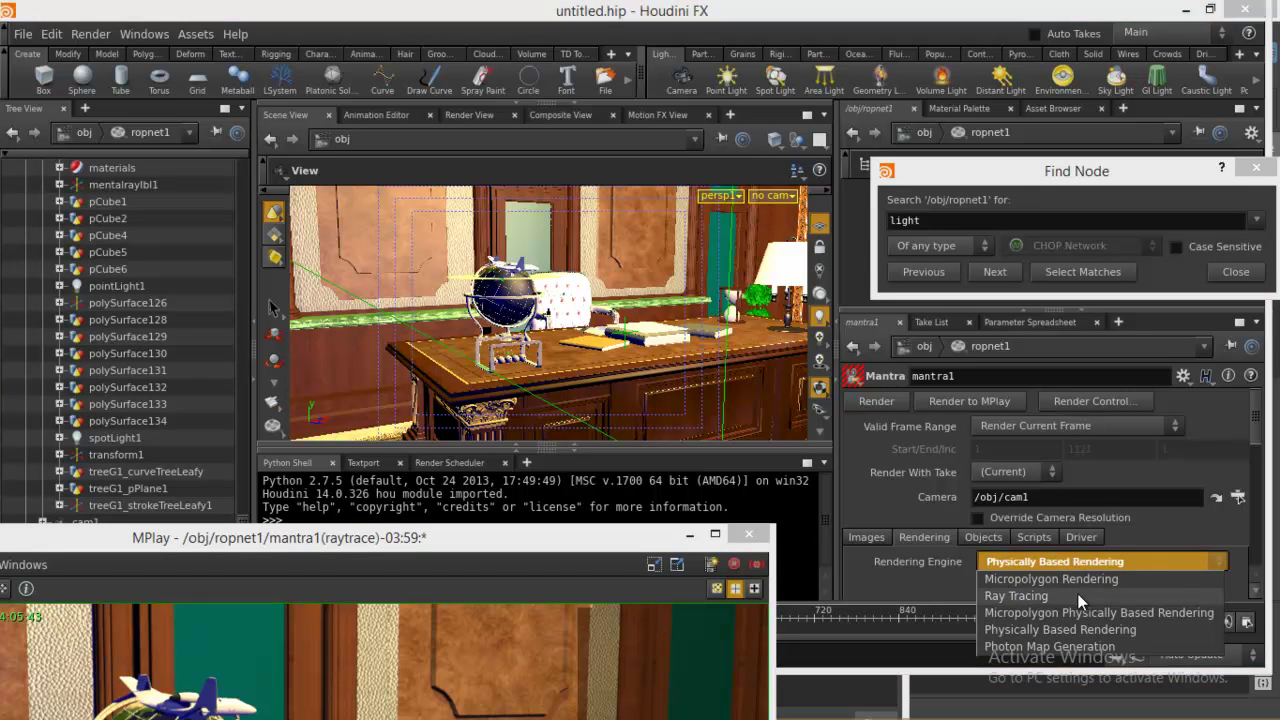
left_click(1077, 593)
left_click(1016, 581)
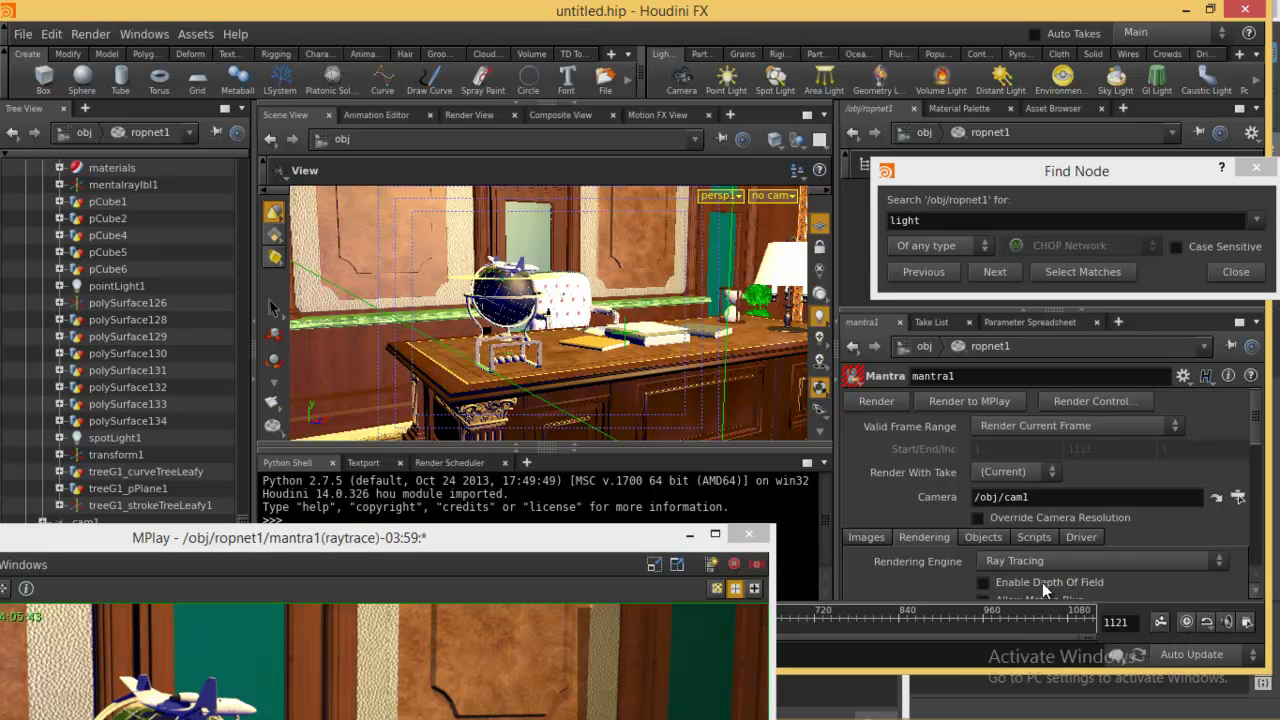
scroll(1040, 585, "down", 1)
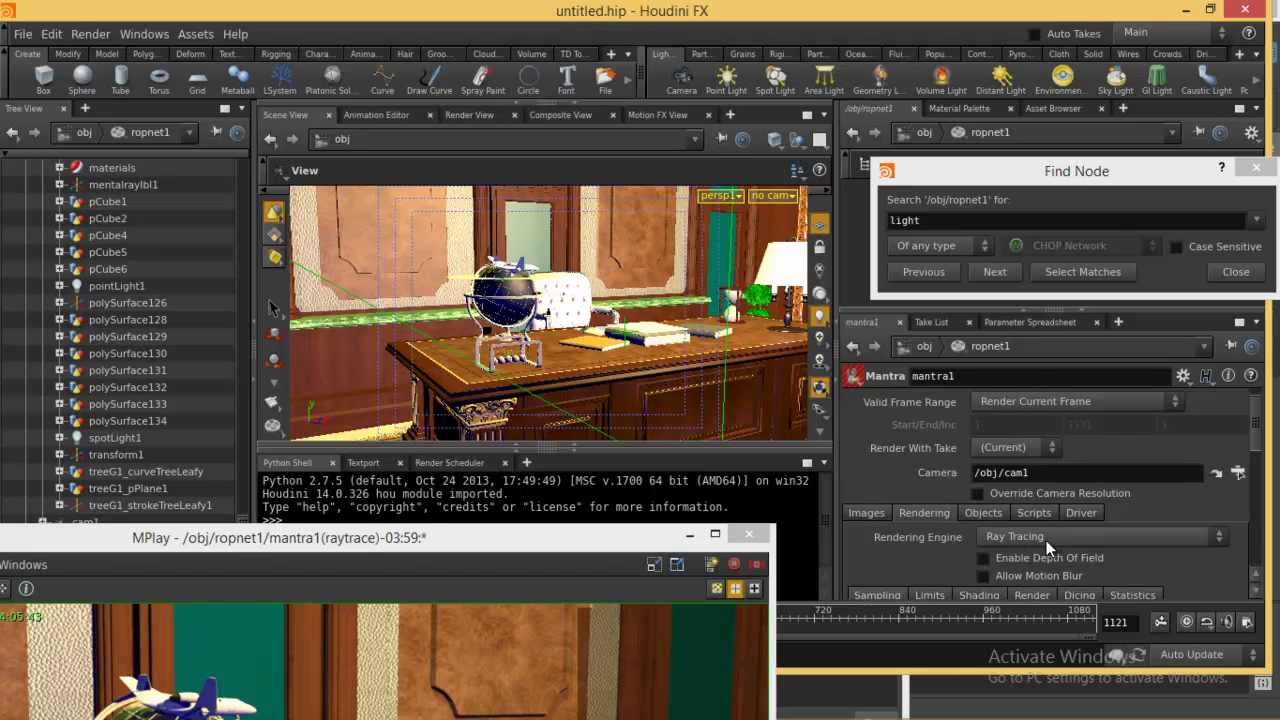
scroll(1016, 519, "up", 1)
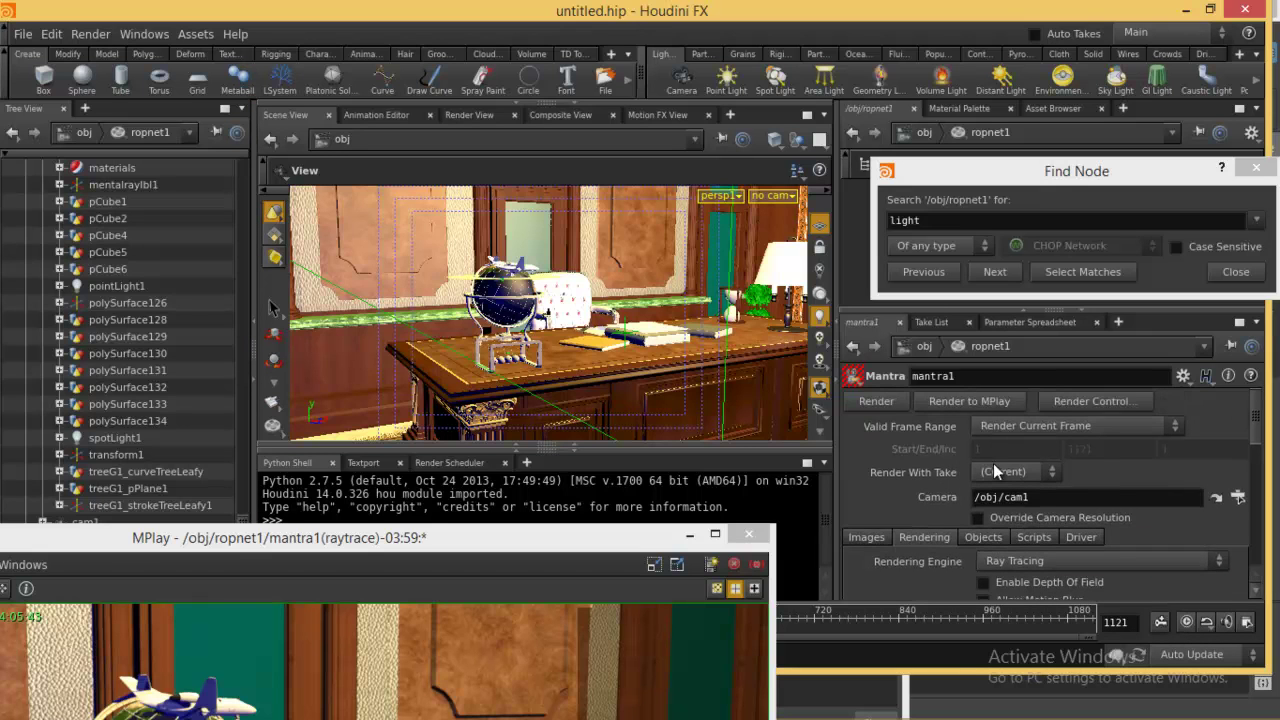
left_click(978, 398)
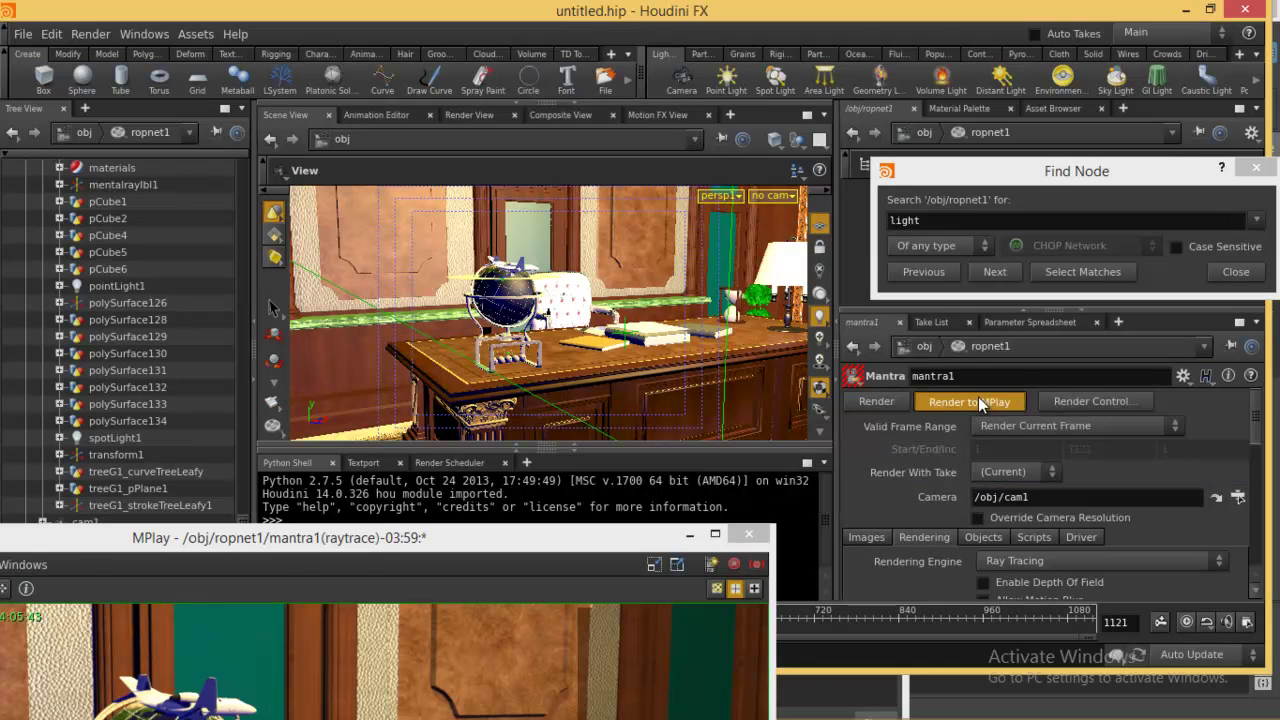
Step: Move the MPlay window to the top of the screen to view the ray-traced desk render
left_click_drag(565, 545, 871, 55)
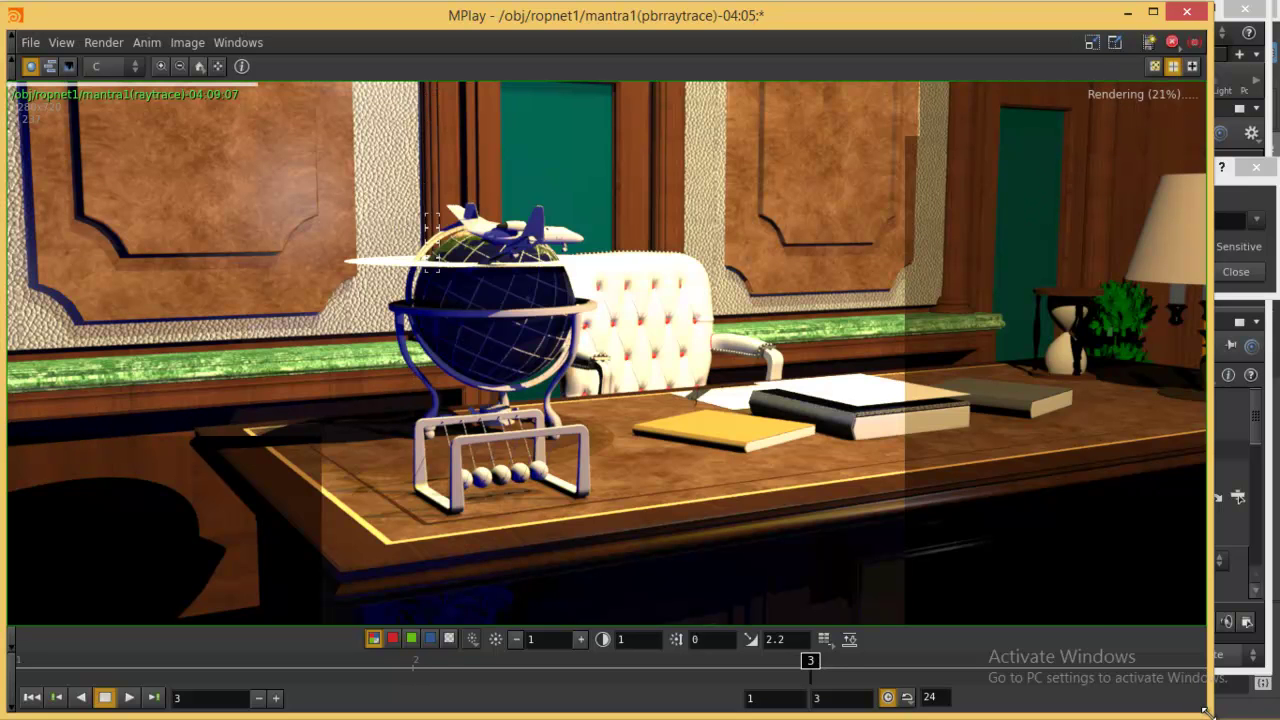
Step: Shrink the MPlay window and set its display gamma to 1.3
left_click_drag(1184, 701, 884, 566)
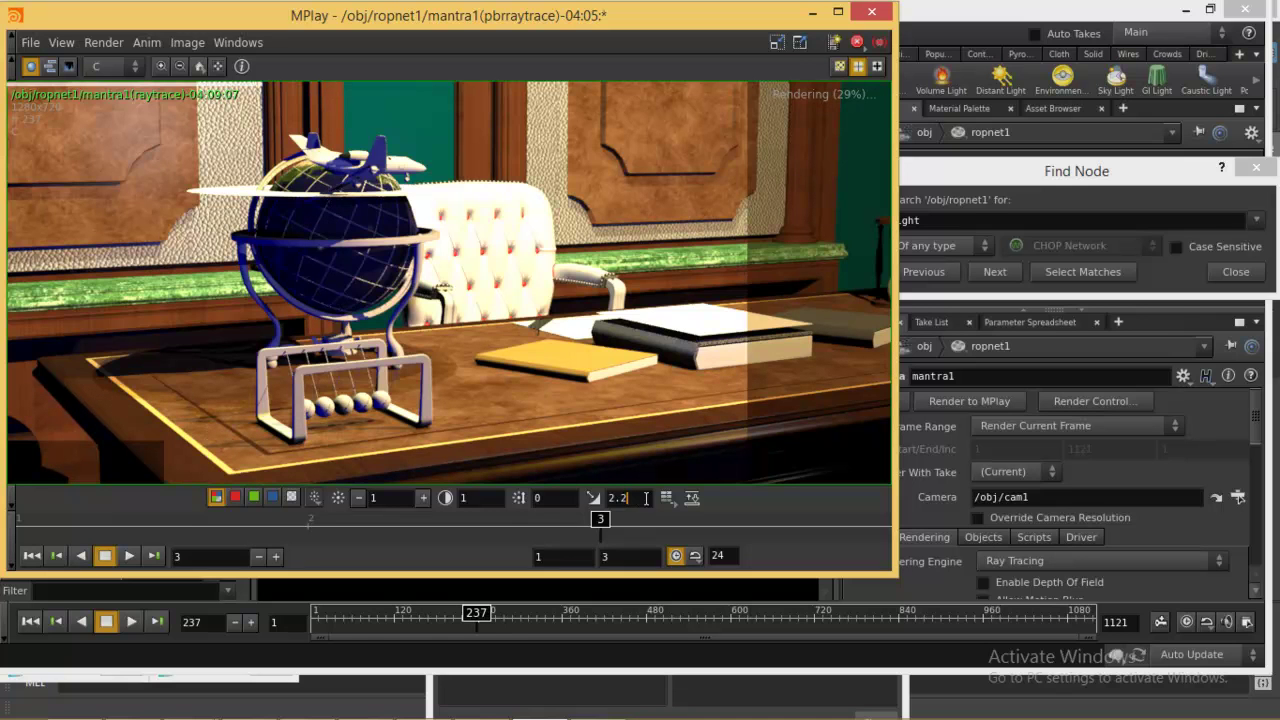
key("Return")
type("1.3")
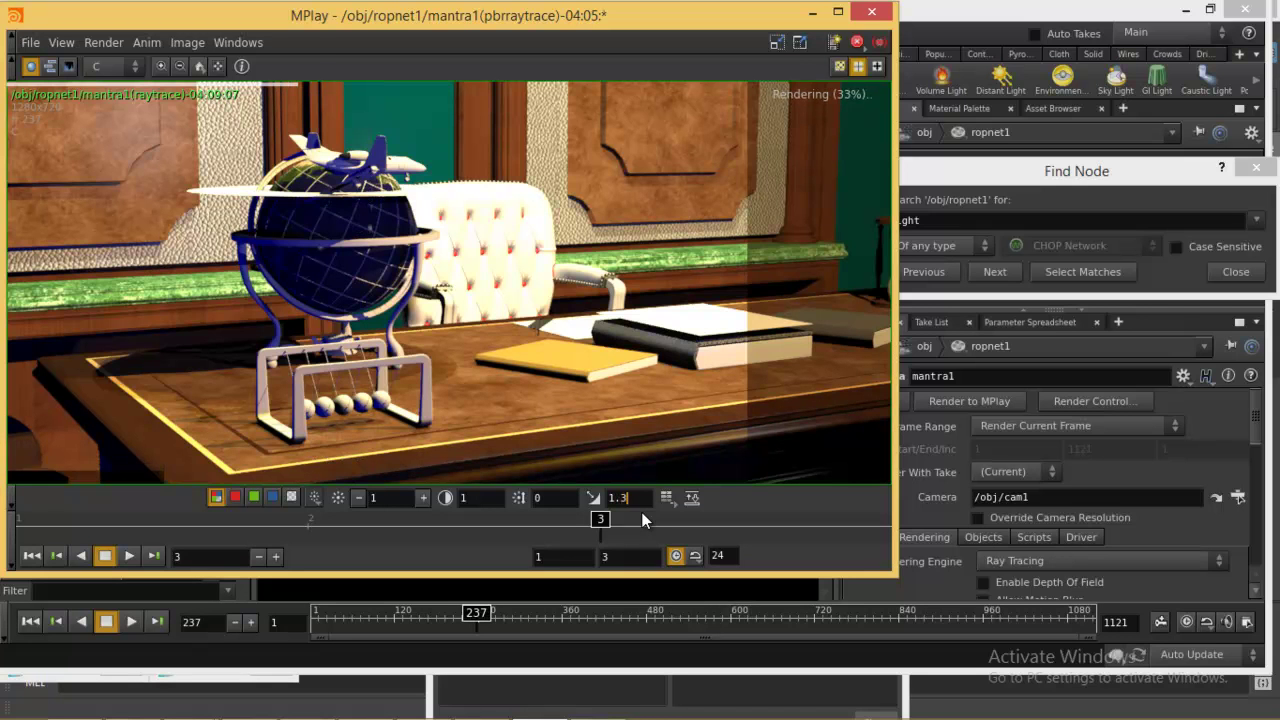
key("Return")
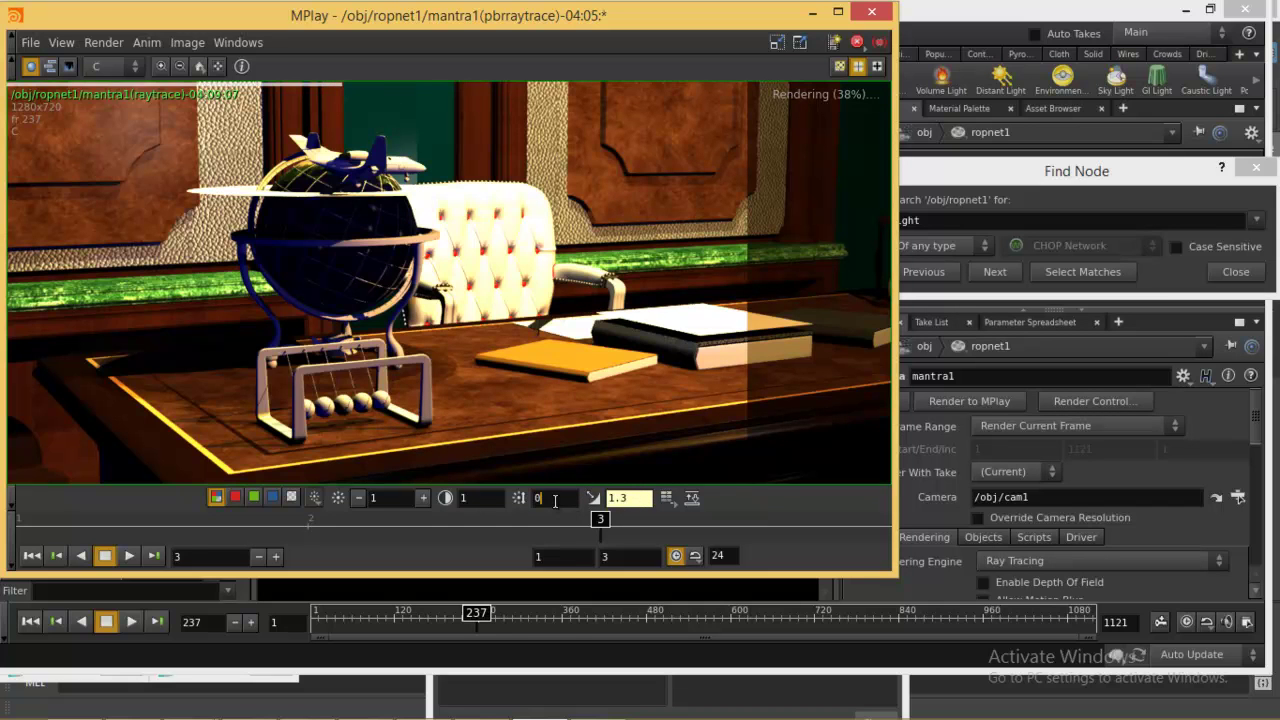
Step: Set the MPlay exposure to -0.002 using the value ladder
middle_click_drag(540, 501, 550, 462)
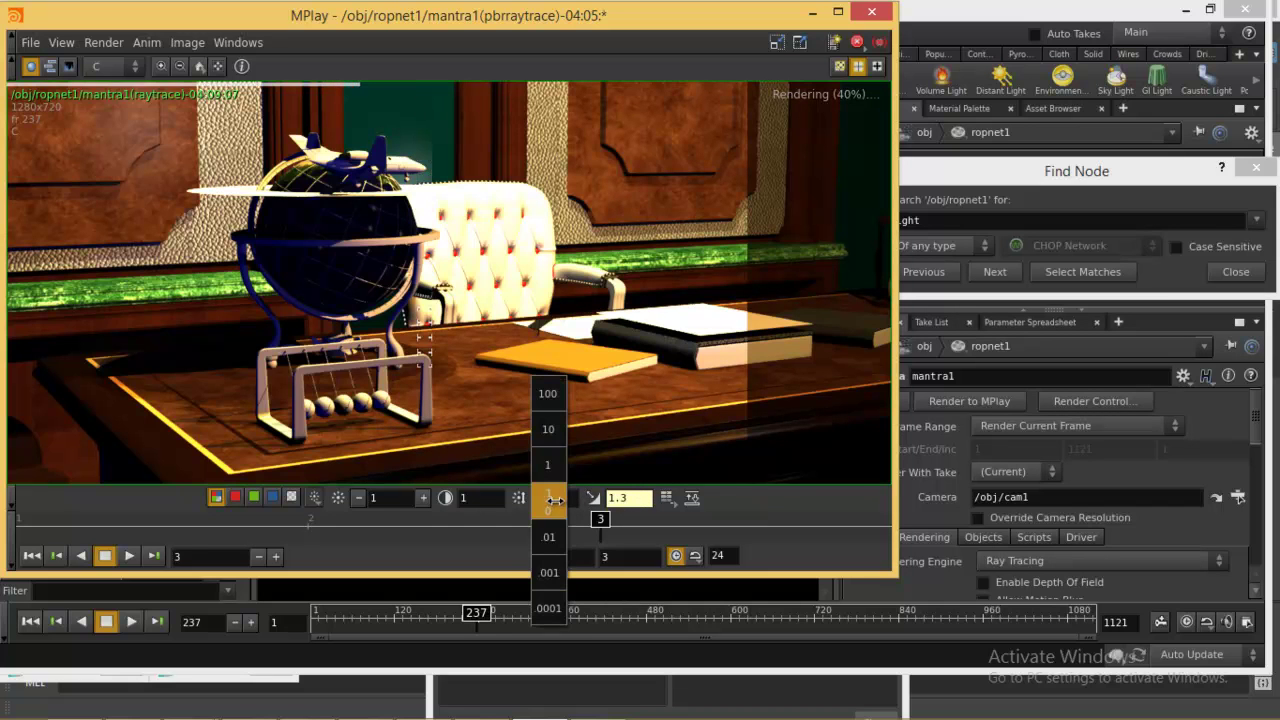
mouse_move(552, 494)
middle_mouse_down()
mouse_move(605, 460)
mouse_move(545, 463)
middle_mouse_up()
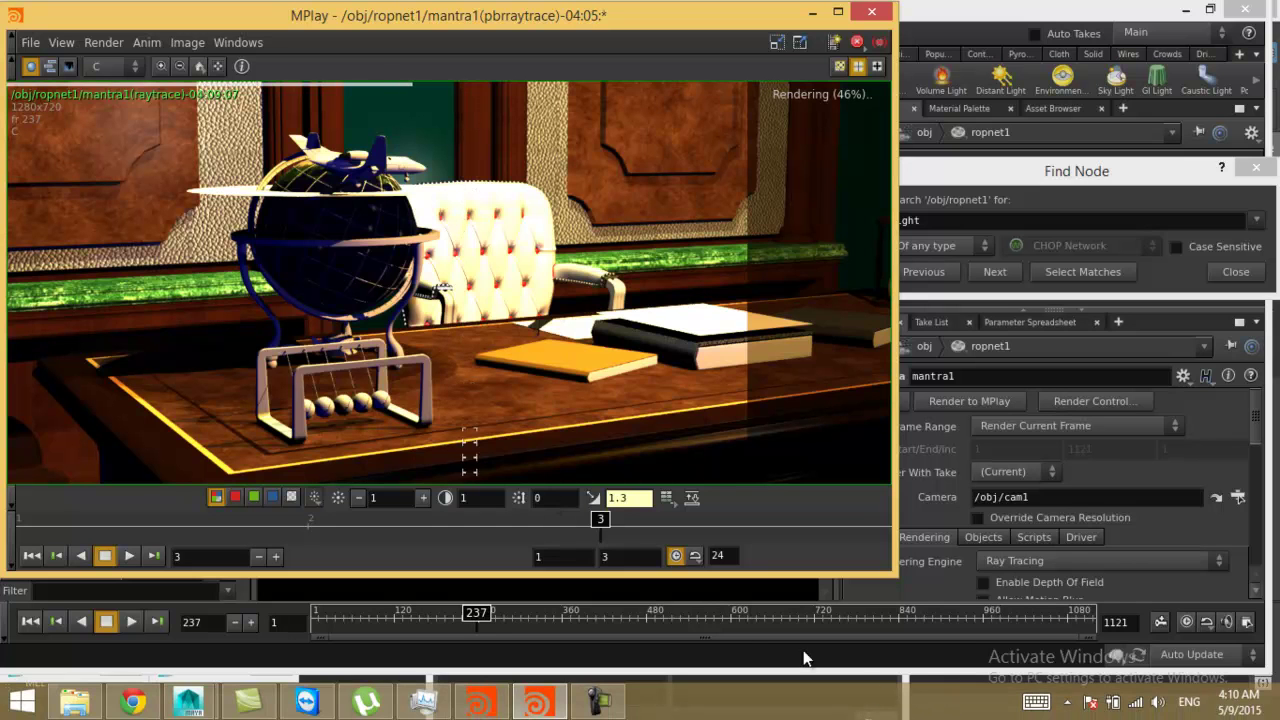
mouse_move(551, 497)
middle_mouse_down()
mouse_move(587, 540)
mouse_move(608, 541)
mouse_move(585, 541)
middle_mouse_up()
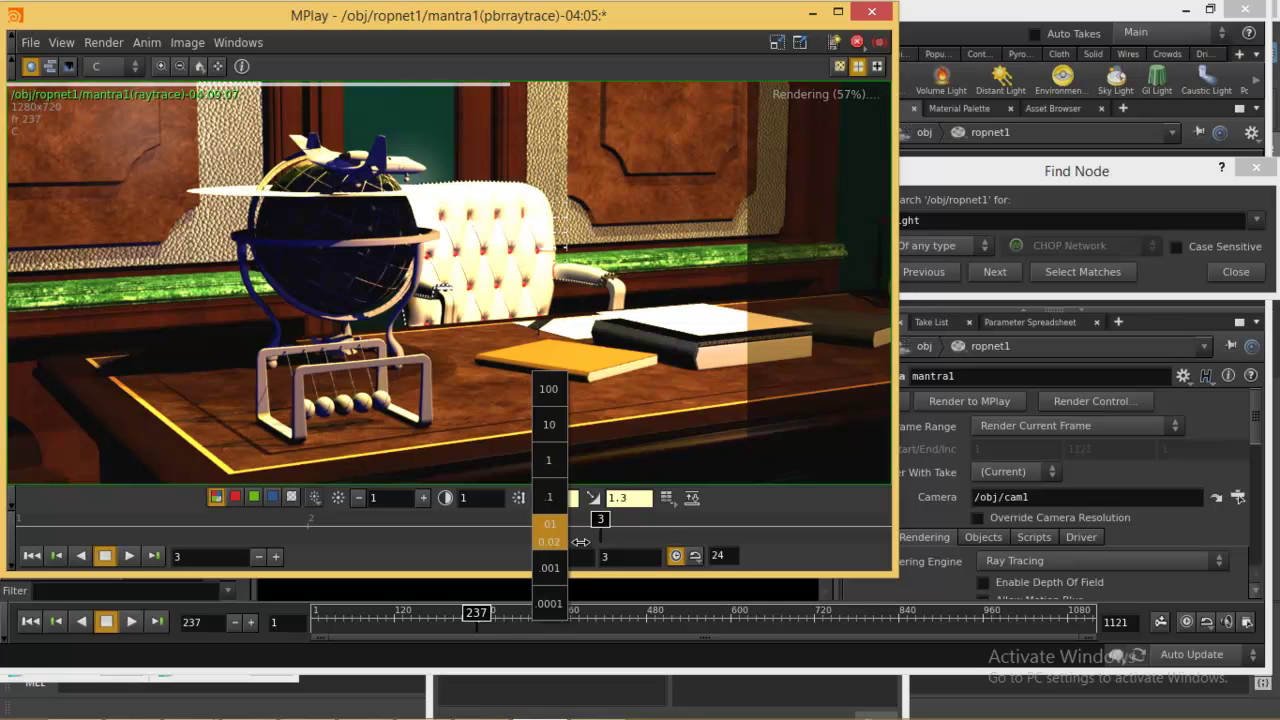
mouse_move(572, 542)
middle_mouse_down()
mouse_move(538, 523)
mouse_move(605, 569)
mouse_move(518, 571)
middle_mouse_up()
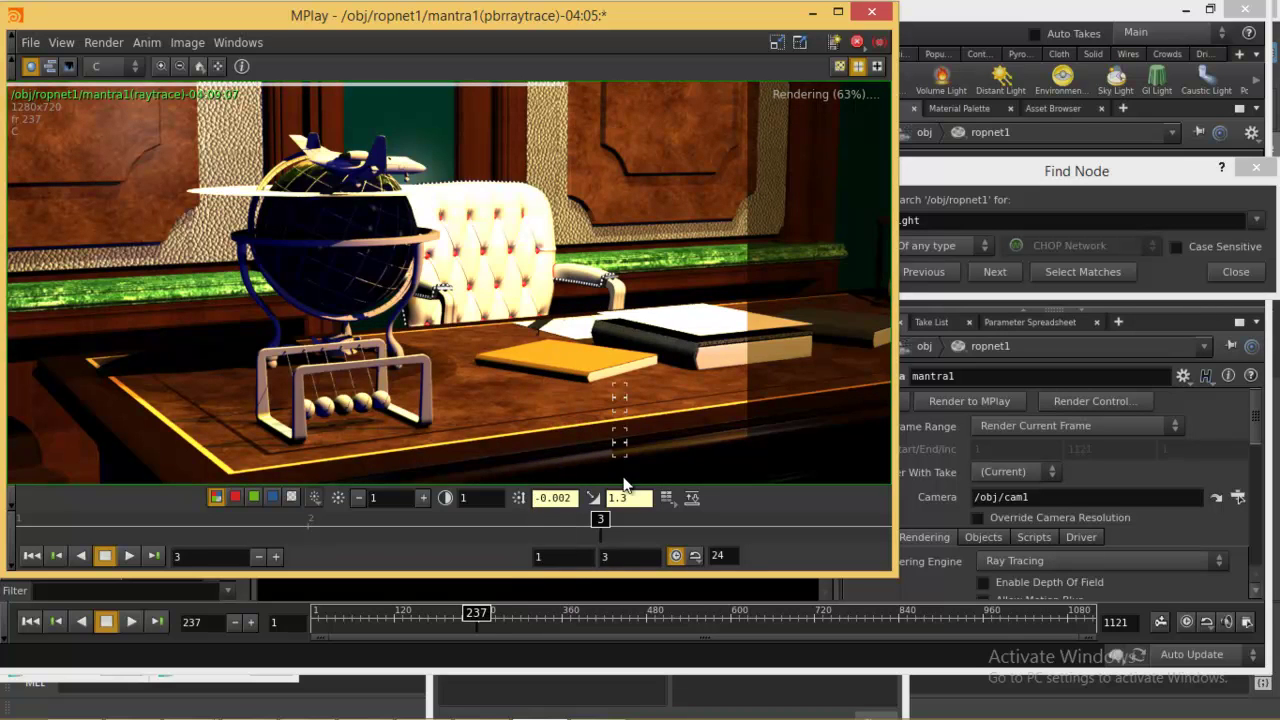
Step: Fine-tune the MPlay gamma in thousandths up to 1.304
mouse_move(620, 497)
middle_mouse_down()
mouse_move(632, 568)
mouse_move(705, 565)
mouse_move(571, 562)
mouse_move(656, 556)
middle_mouse_up()
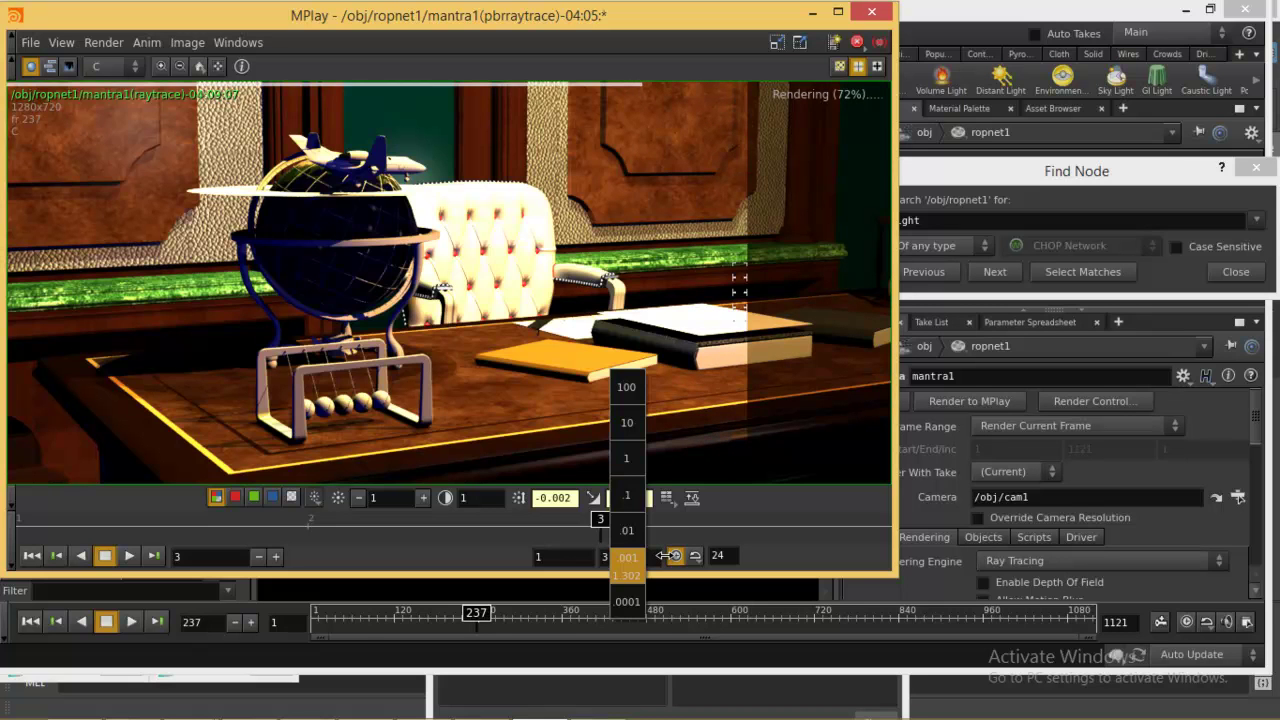
middle_click_drag(664, 555, 726, 526)
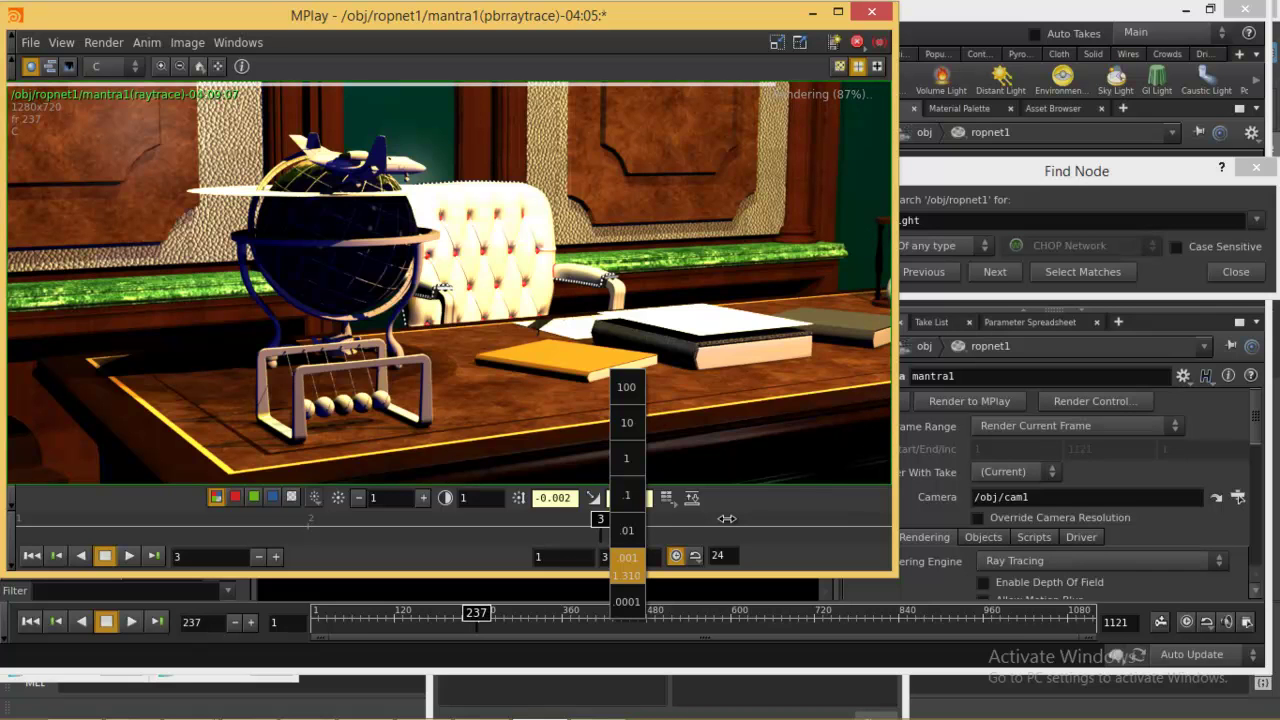
mouse_move(727, 518)
middle_mouse_down()
mouse_move(773, 512)
mouse_move(680, 522)
middle_mouse_up()
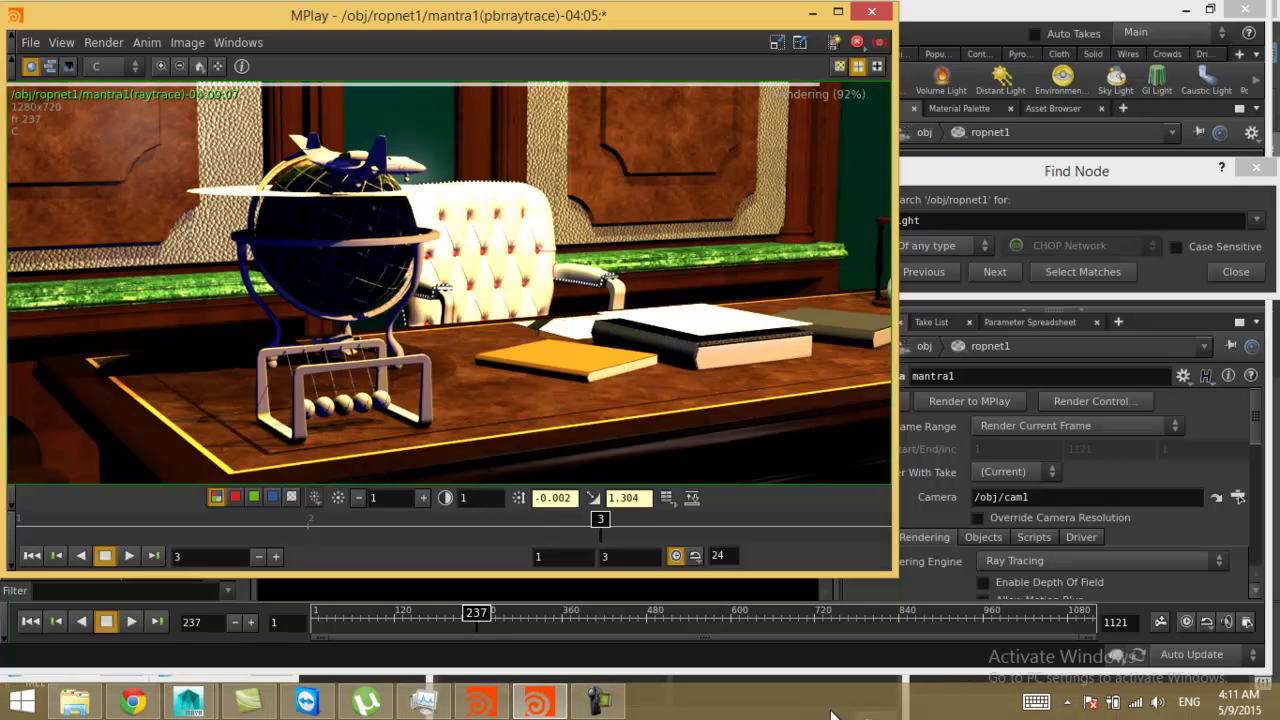
left_click(598, 700)
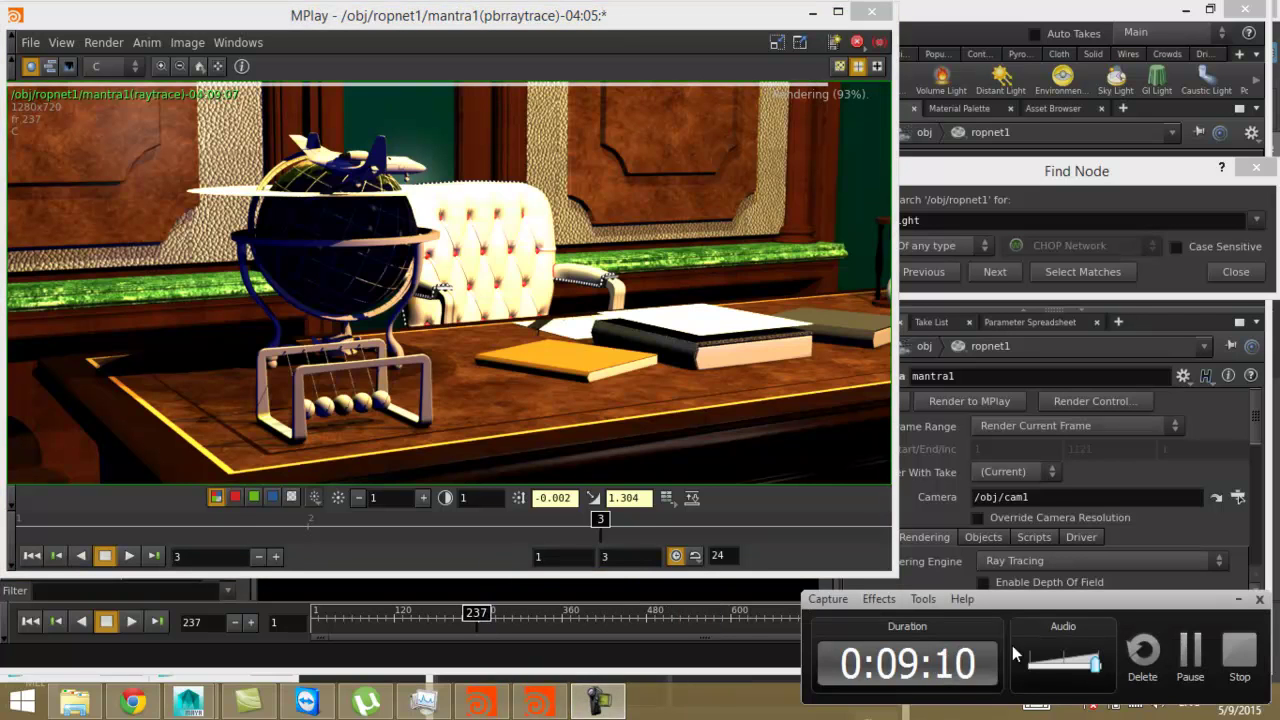